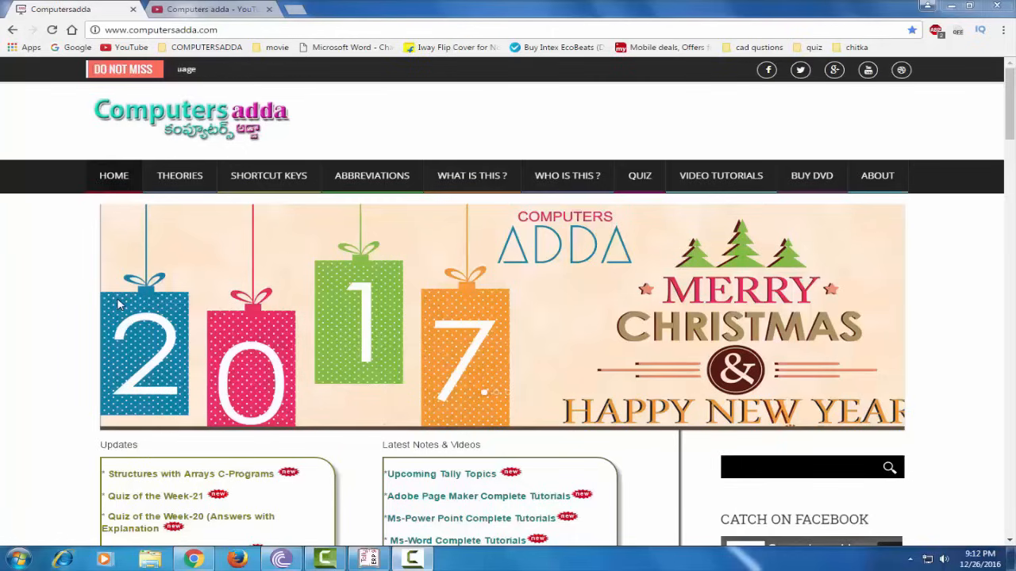
pyautogui.click(184, 11)
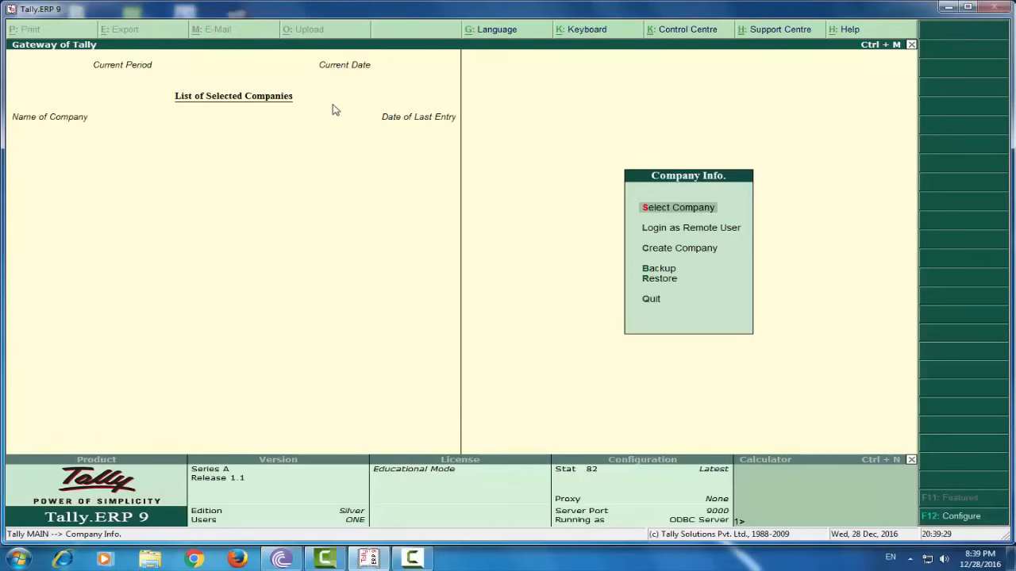
# Start creating a new company and enter the owner's name as both the company name and the mailing name.
pyautogui.press('Down')
pyautogui.press('Down')
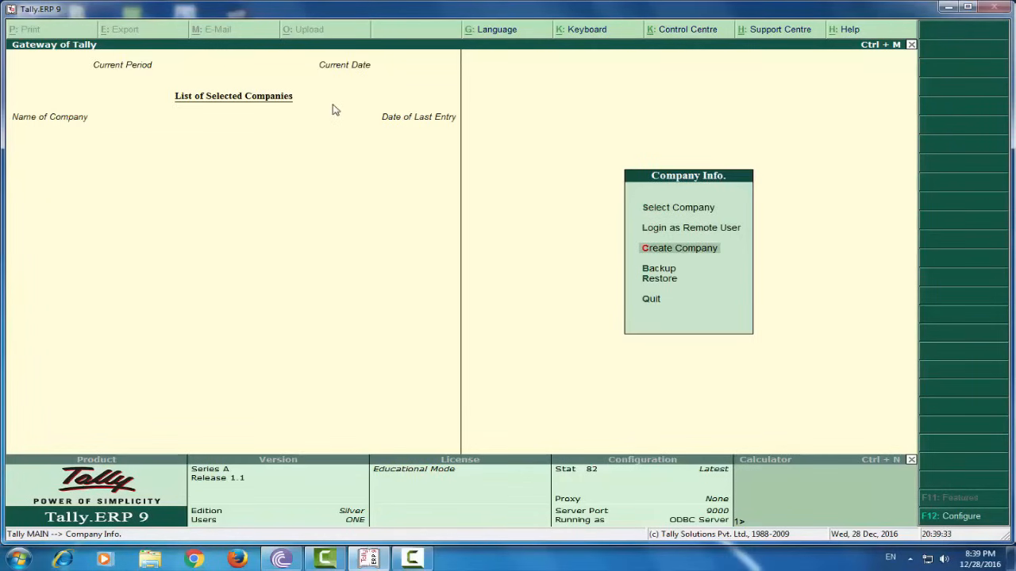
pyautogui.press('Return')
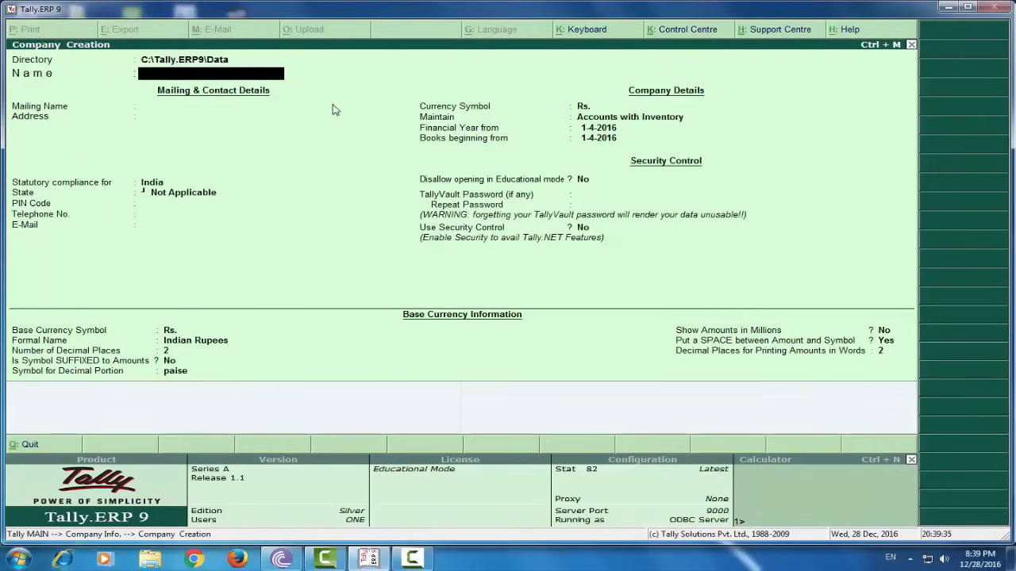
pyautogui.write('Mr.Ramesh')
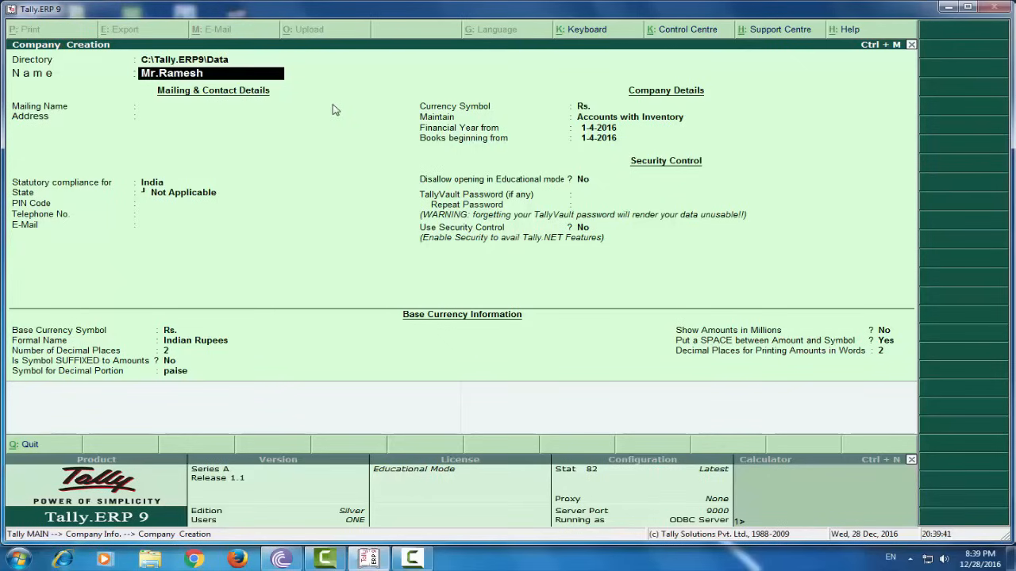
pyautogui.press('Return')
pyautogui.press('Return')
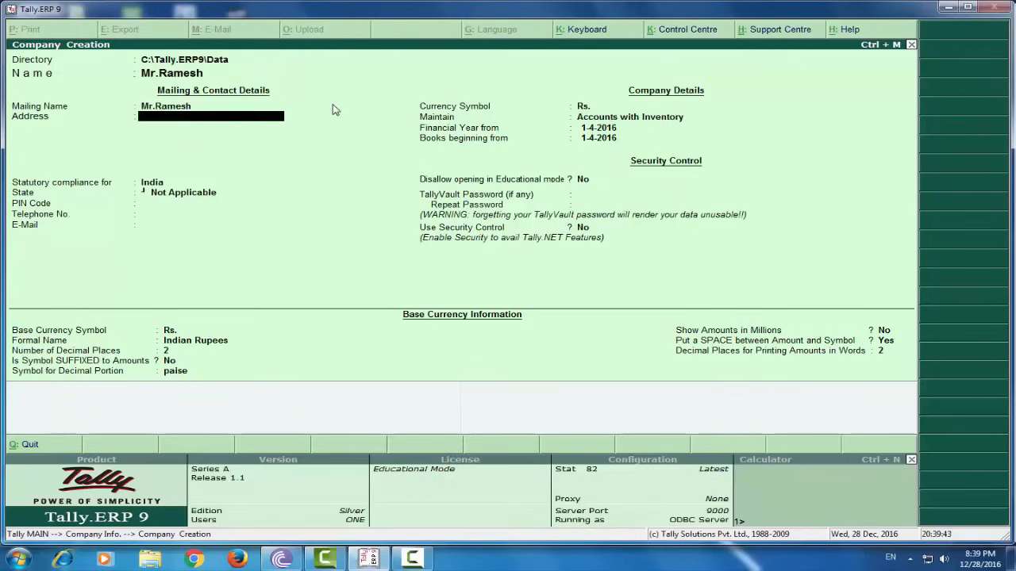
# Enter the company's address and set its state to Andhra Pradesh.
pyautogui.write('Chirala')
pyautogui.press('Return')
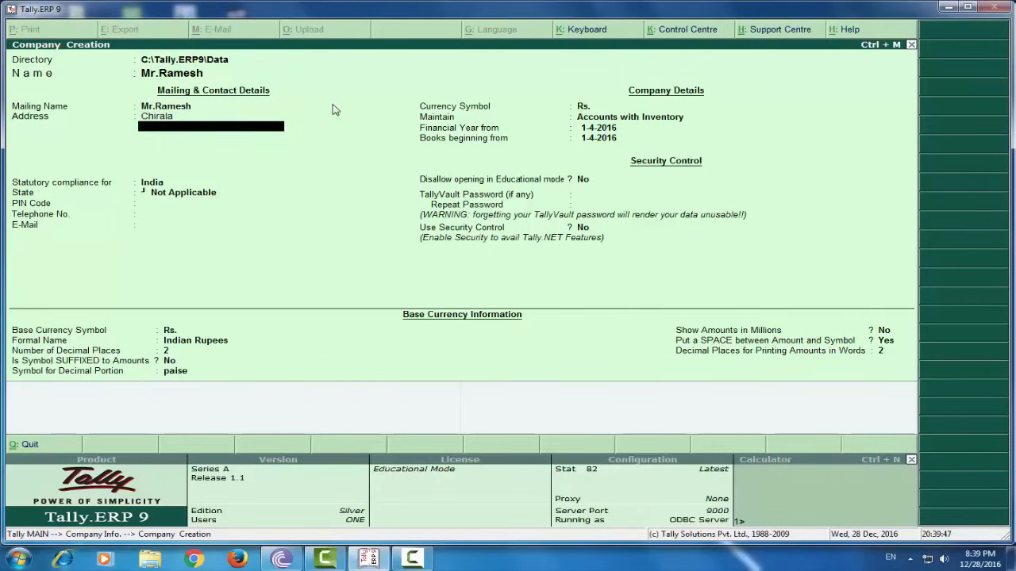
pyautogui.press('Return')
pyautogui.press('Return')
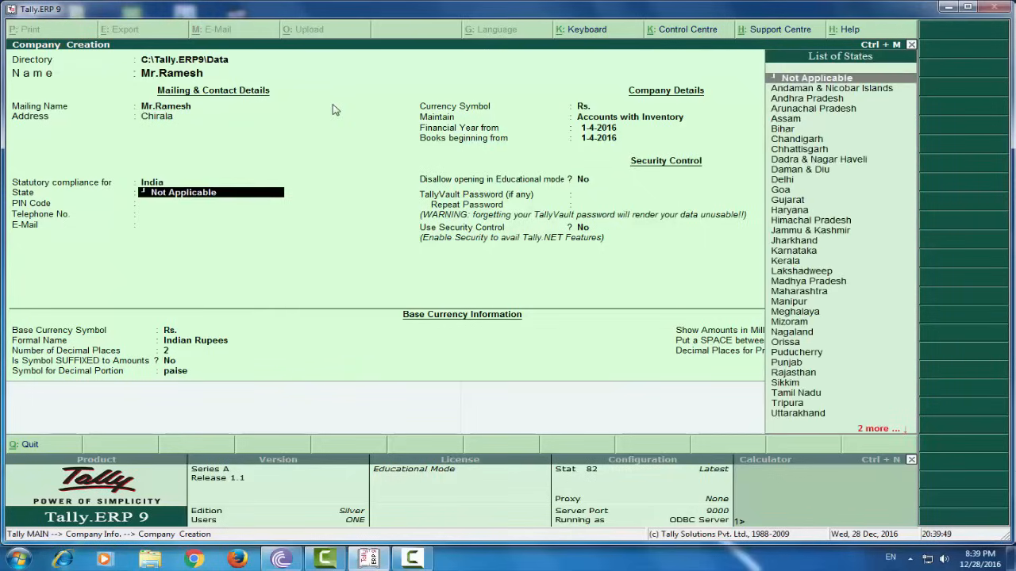
pyautogui.press('Down')
pyautogui.press('Down')
pyautogui.press('Return')
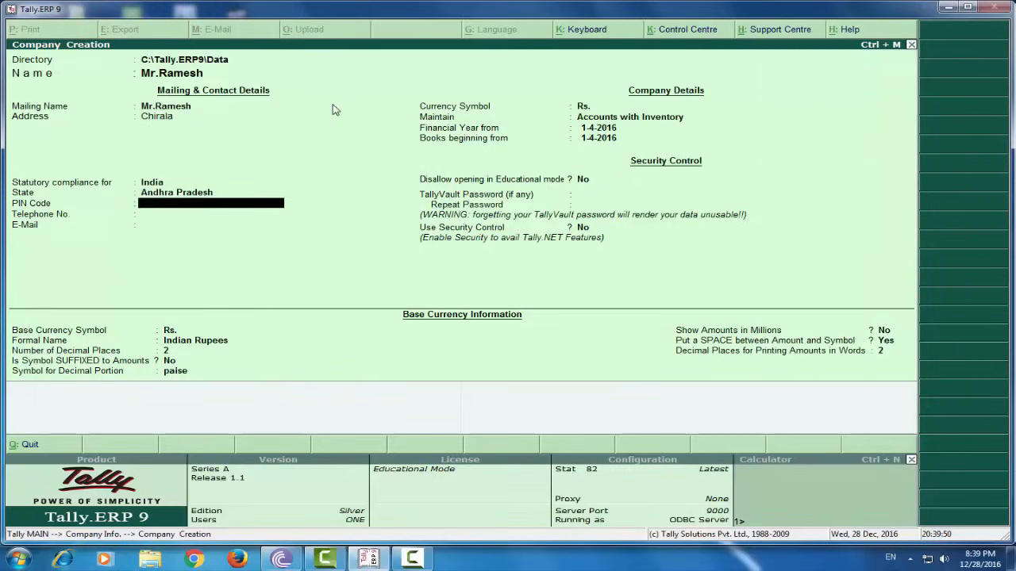
# Leave the PIN code and contact fields empty, keep the default company details and save the new company.
pyautogui.press('Return')
pyautogui.press('Return')
pyautogui.press('Return')
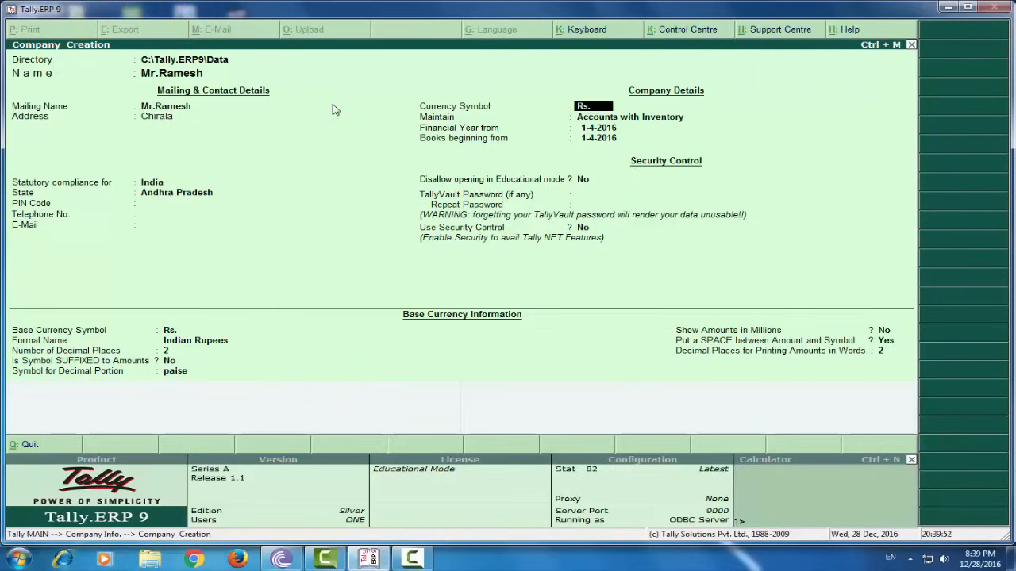
pyautogui.press('Return')
pyautogui.hotkey('ctrl', 'a')
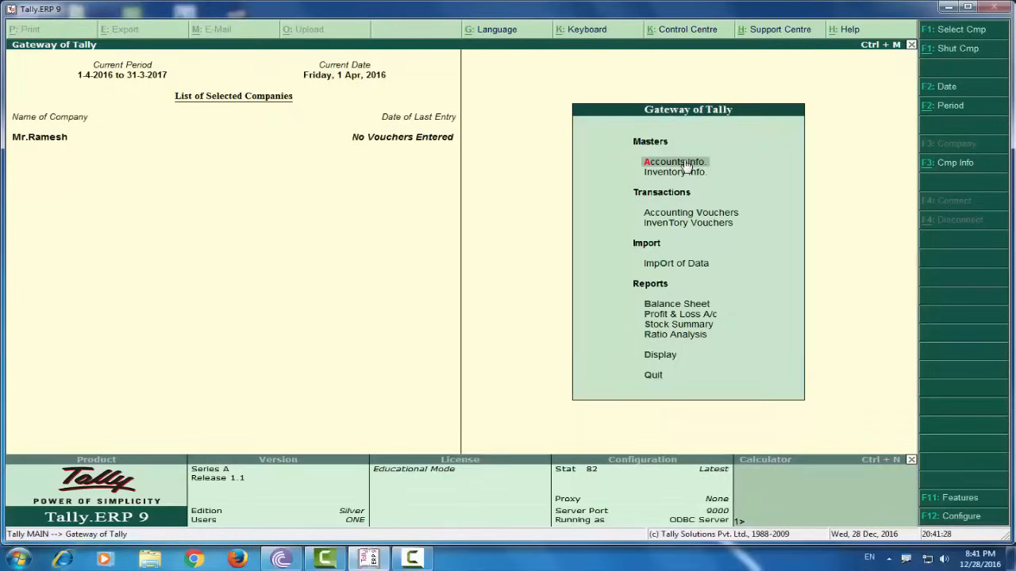
# Open the creation of multiple ledgers from the accounts information and set the group to All Items.
pyautogui.click(687, 164)
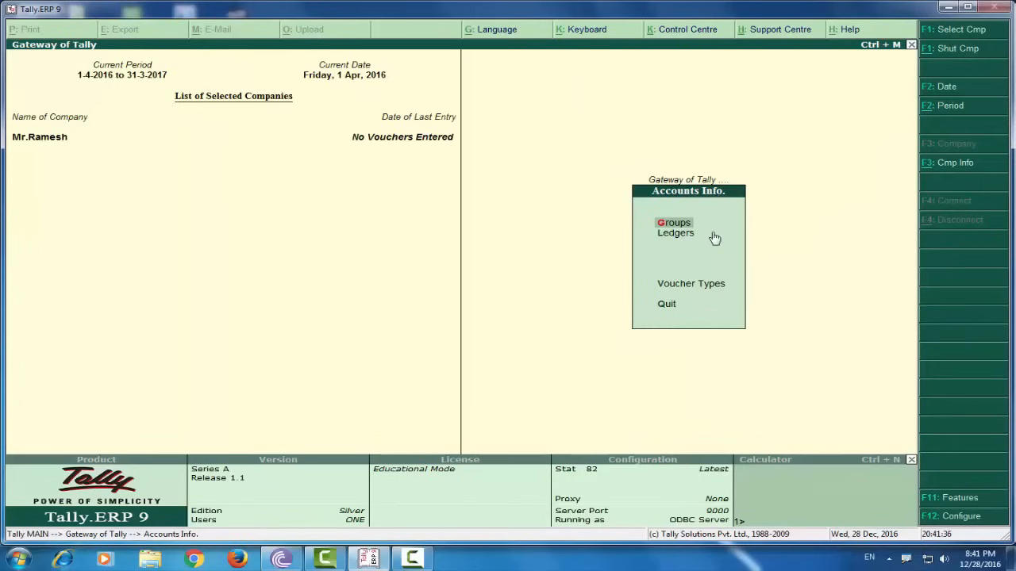
pyautogui.press('Down')
pyautogui.press('Return')
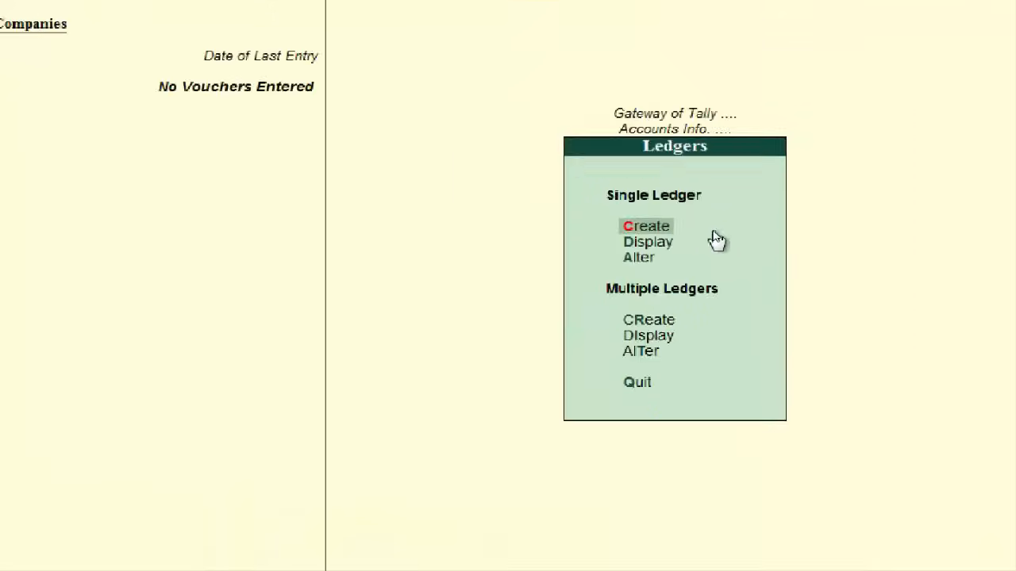
pyautogui.press('Down')
pyautogui.press('Down')
pyautogui.press('Down')
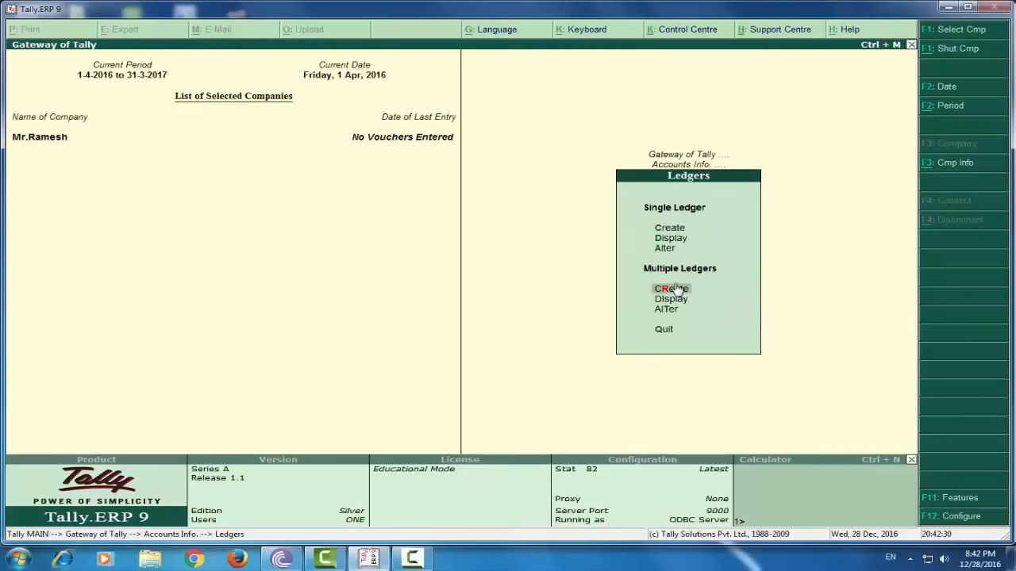
pyautogui.click(674, 290)
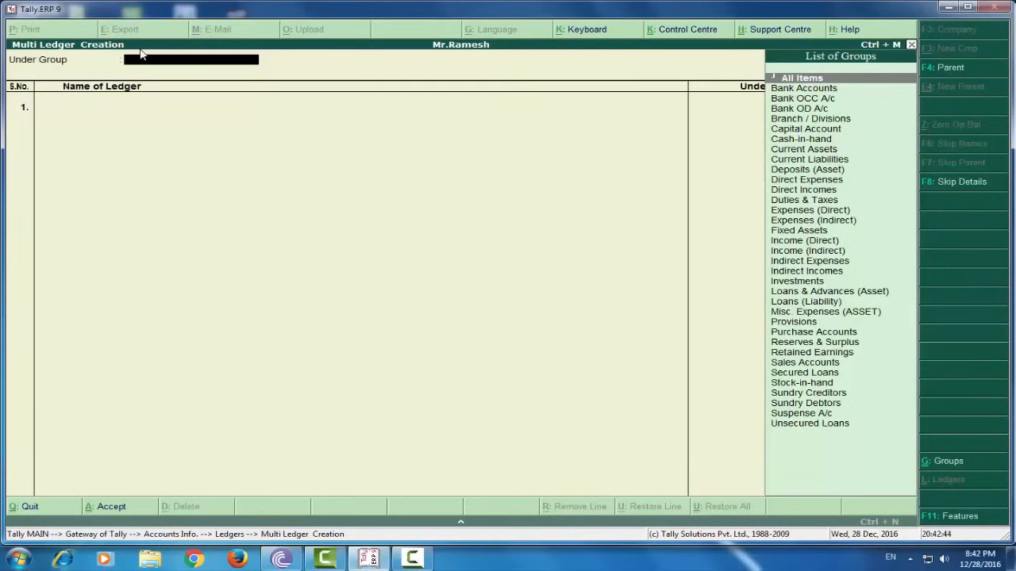
pyautogui.press('Return')
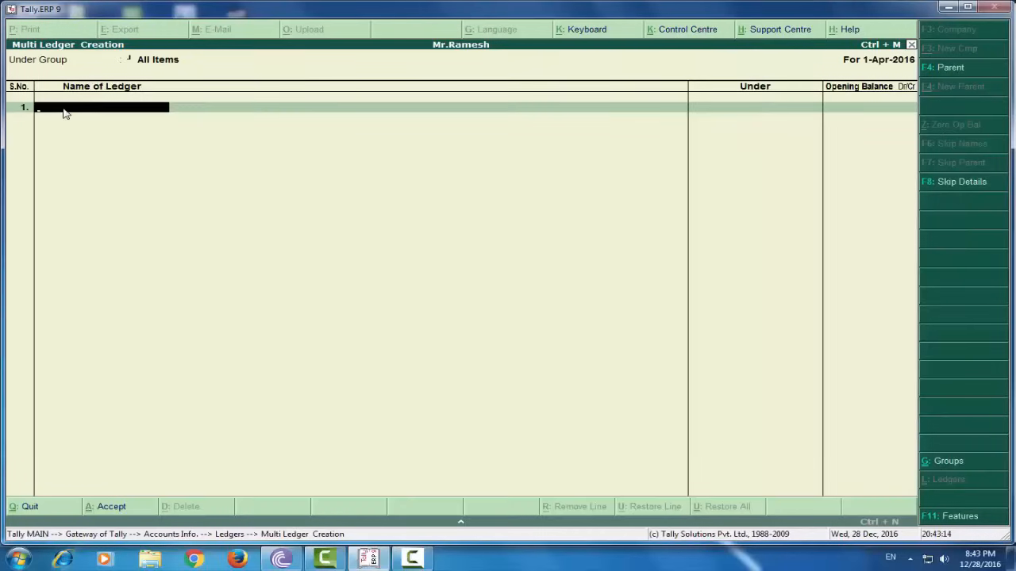
# Add the first ledger with the owner's name under Capital Account, without an opening balance.
pyautogui.write('Mr.Ramesh')
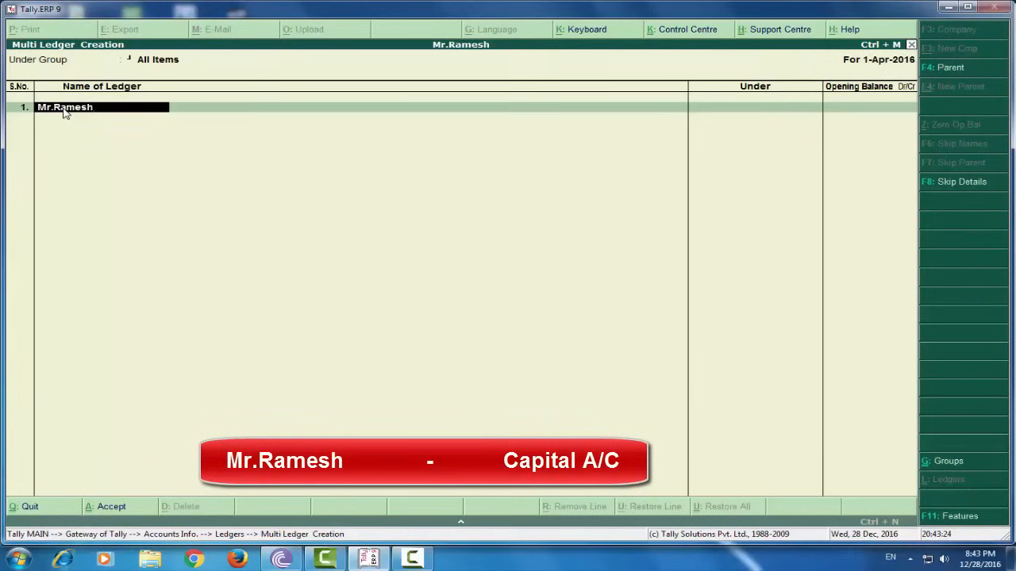
pyautogui.press('Return')
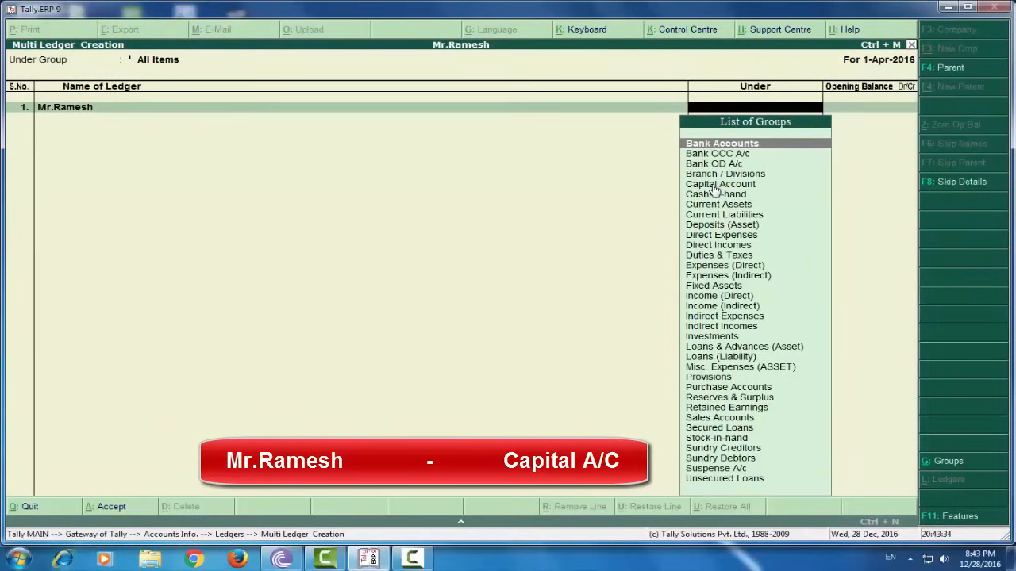
pyautogui.write('C')
pyautogui.click(713, 185)
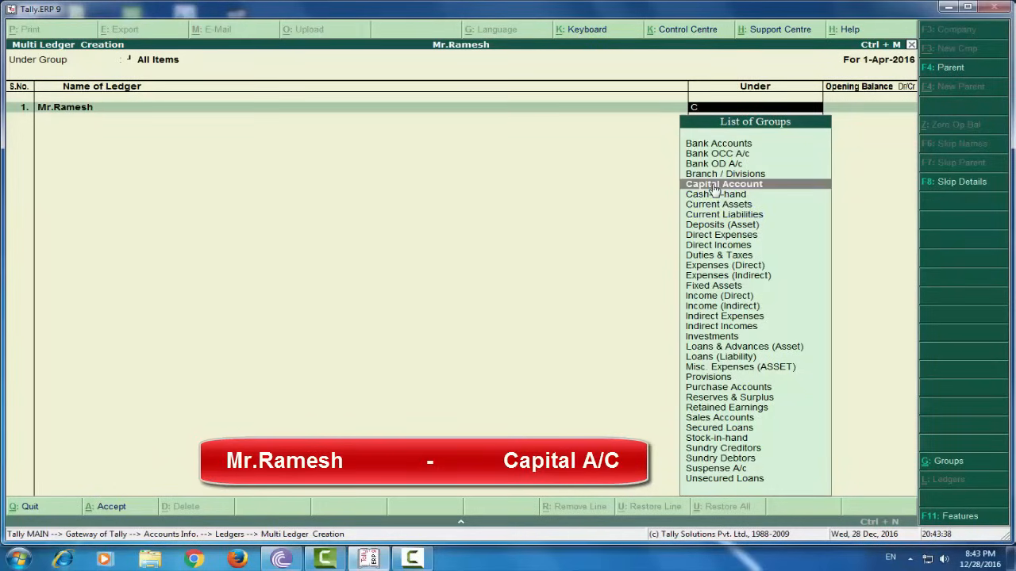
pyautogui.press('Return')
pyautogui.press('Return')
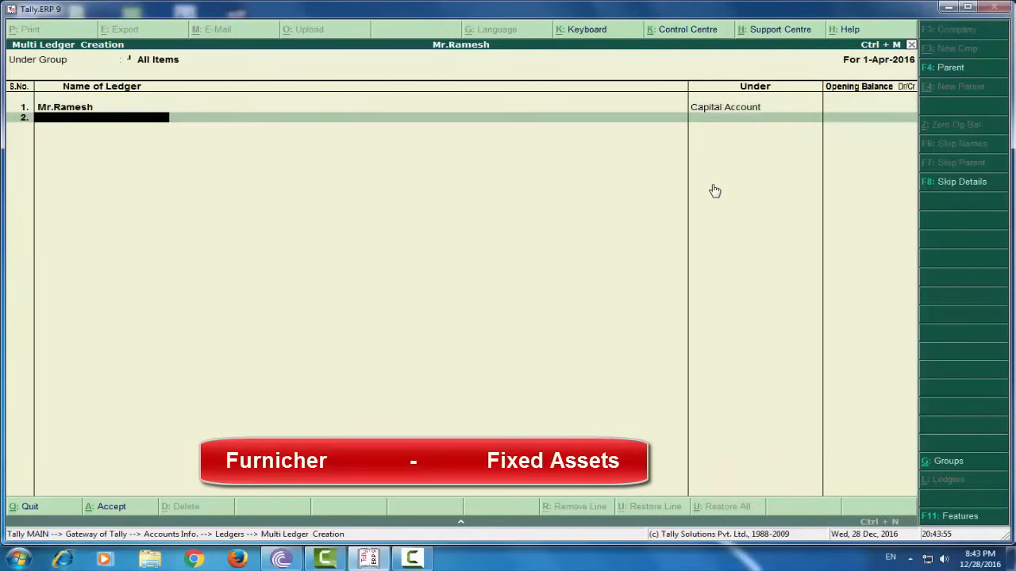
# Add a second ledger named Furnicher under Fixed Assets, without an opening balance.
pyautogui.write('Furnicher')
pyautogui.press('Return')
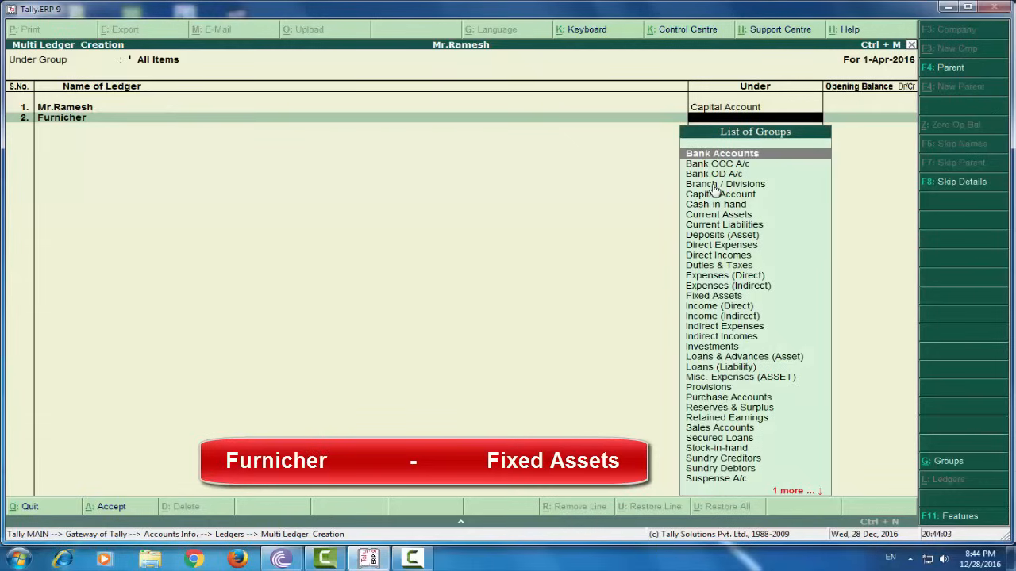
pyautogui.write('F')
pyautogui.press('Return')
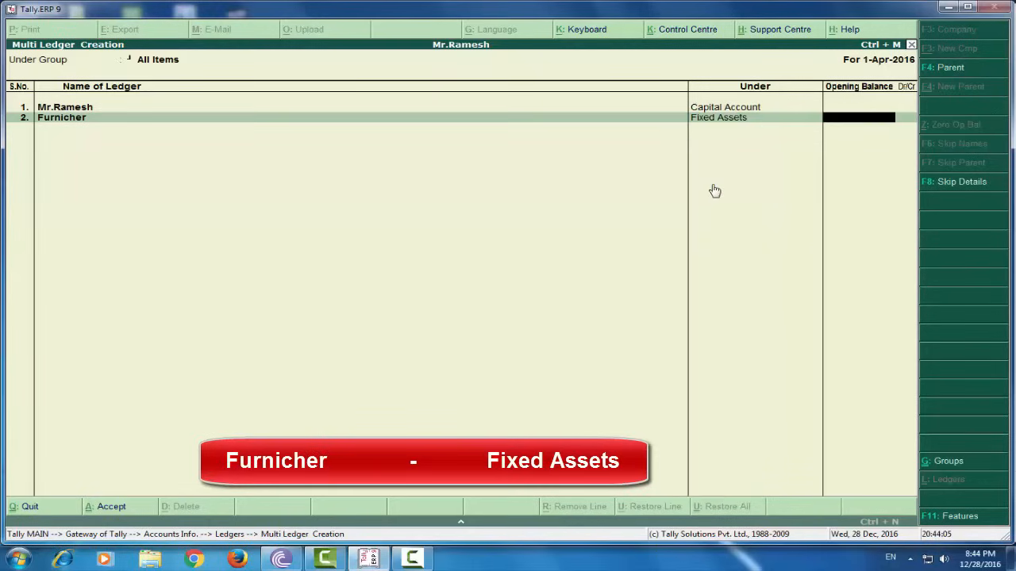
pyautogui.press('Return')
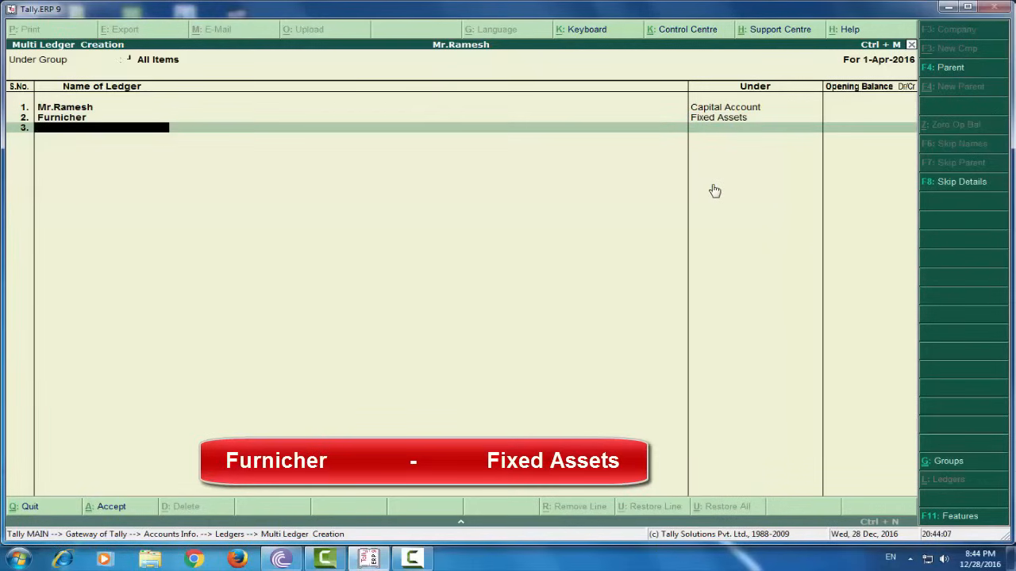
# Add a third ledger named Computer under Fixed Assets, without an opening balance.
pyautogui.write('Computer')
pyautogui.press('Return')
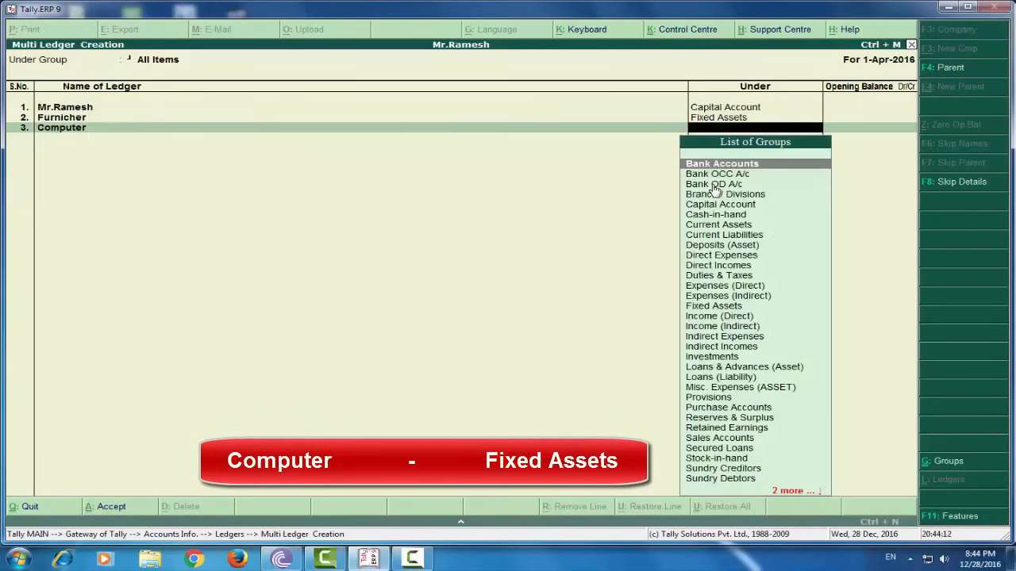
pyautogui.write('f')
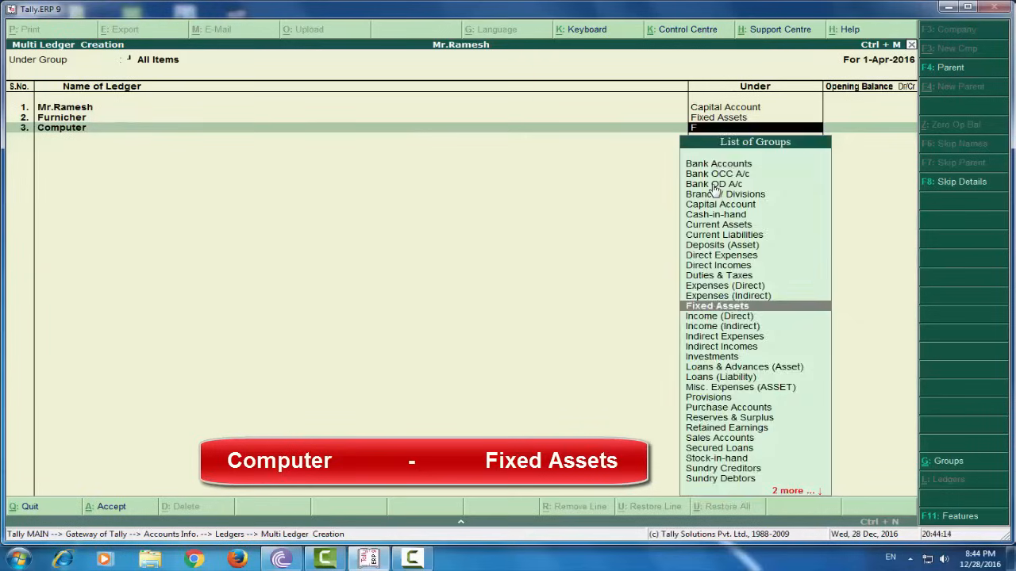
pyautogui.press('Return')
pyautogui.press('Return')
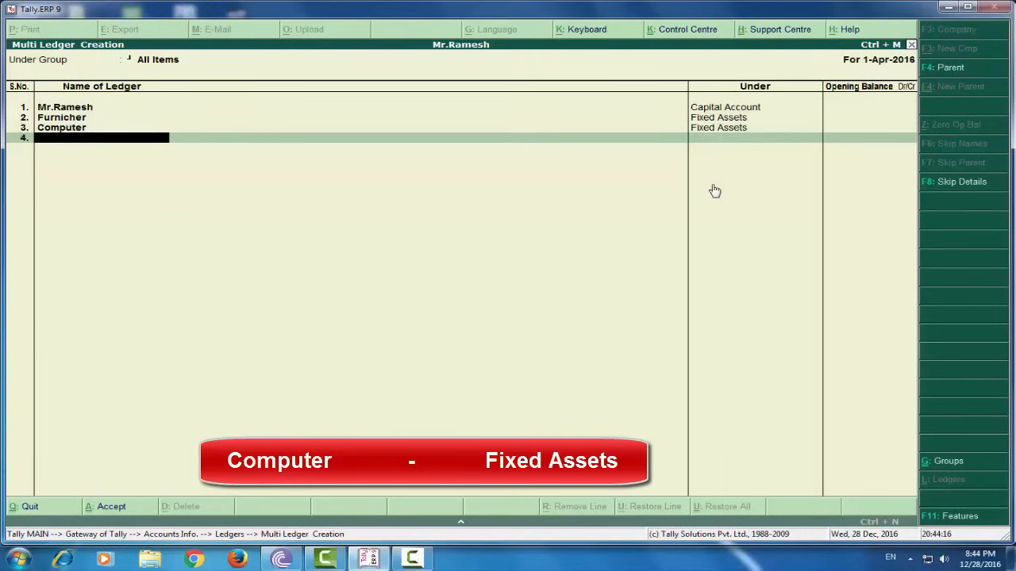
# Add a fourth ledger named Rent Paid under Indirect Expenses, without an opening balance.
pyautogui.write('Rent')
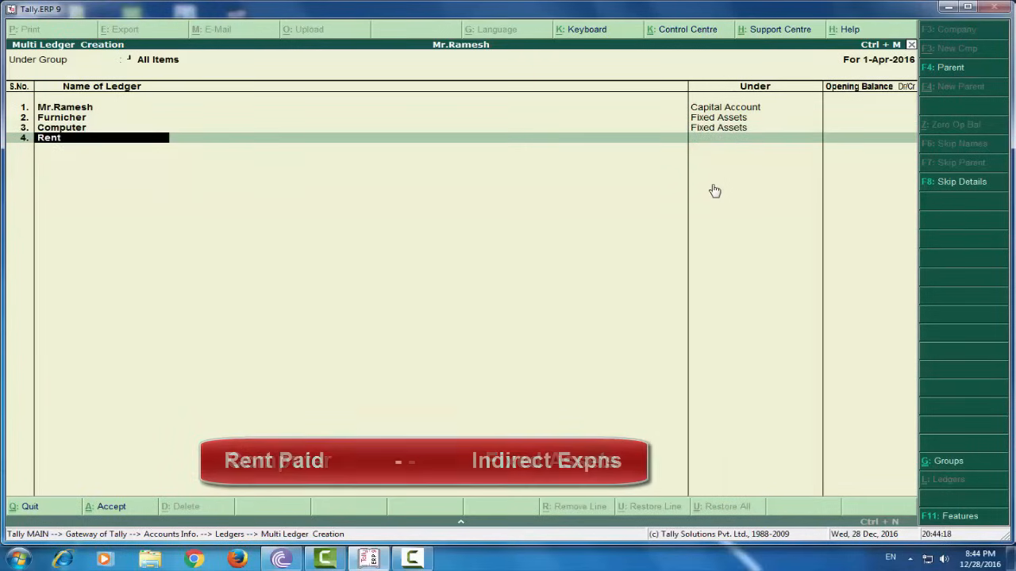
pyautogui.write(' Paid')
pyautogui.press('Return')
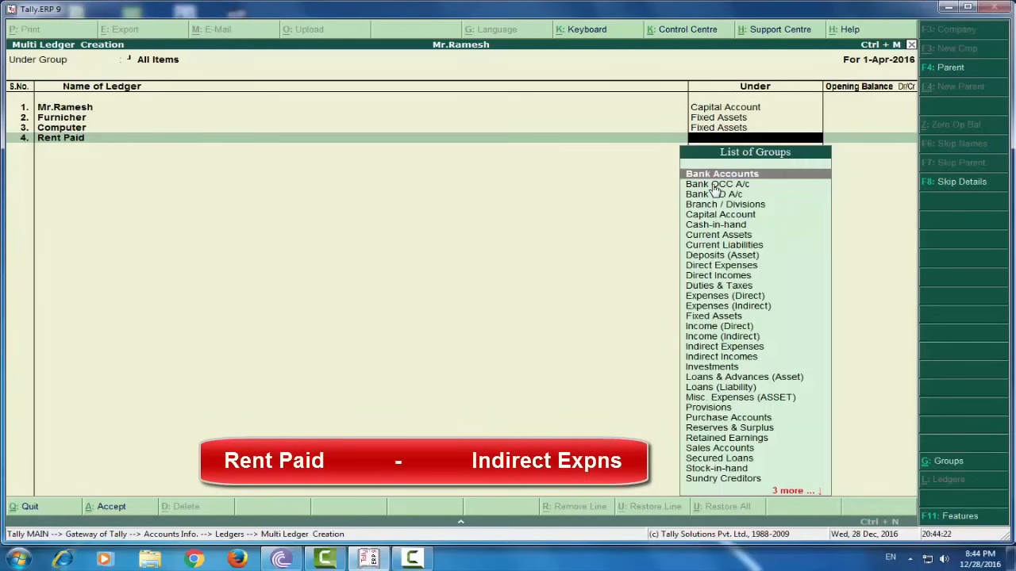
pyautogui.write('In')
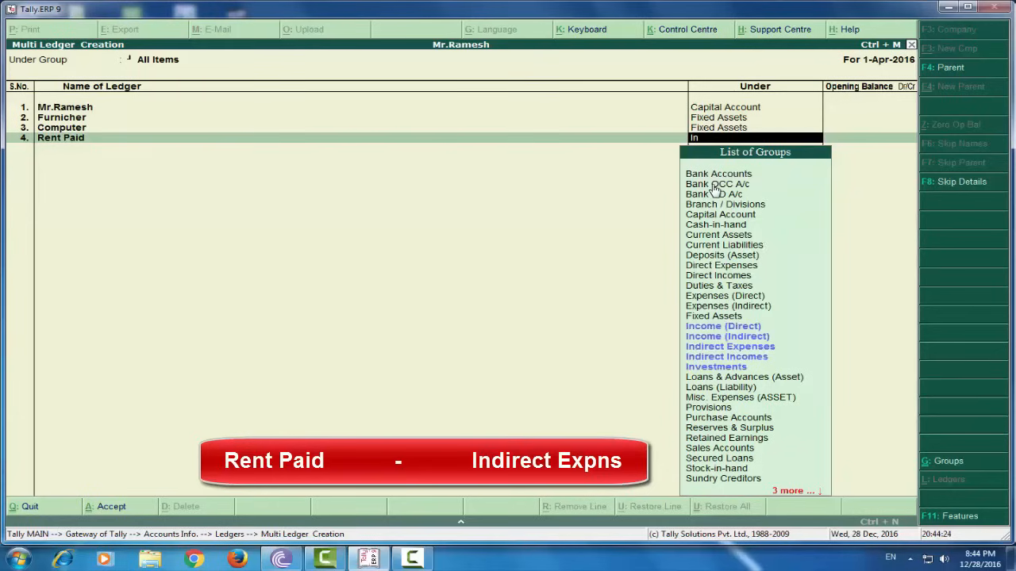
pyautogui.press('Down')
pyautogui.press('Down')
pyautogui.press('Down')
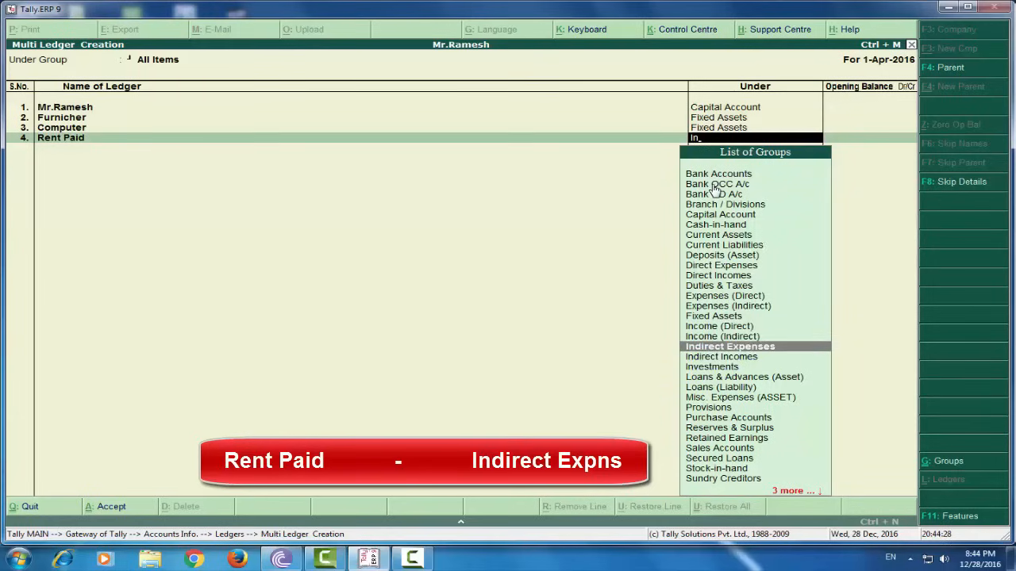
pyautogui.press('Return')
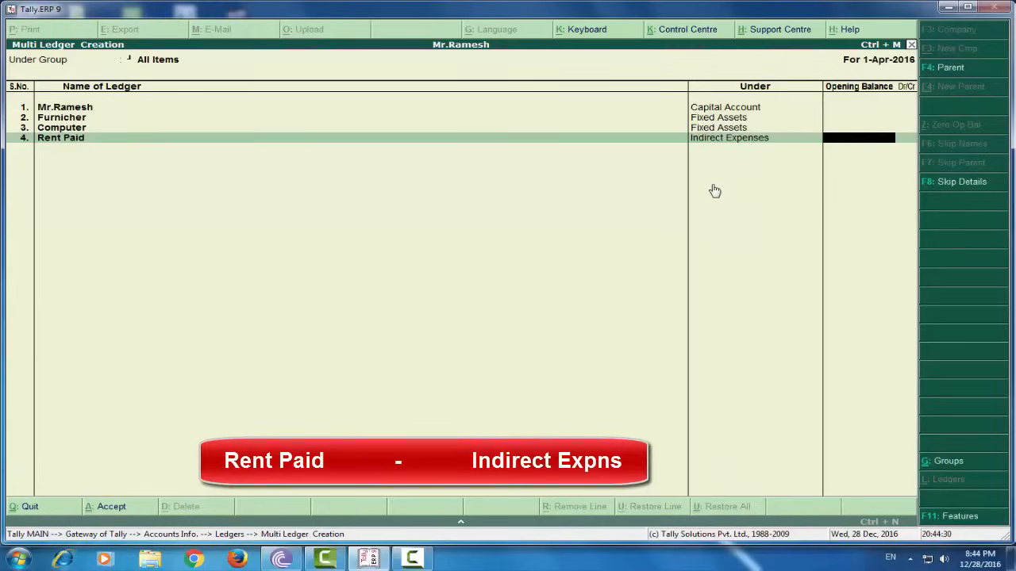
pyautogui.press('Return')
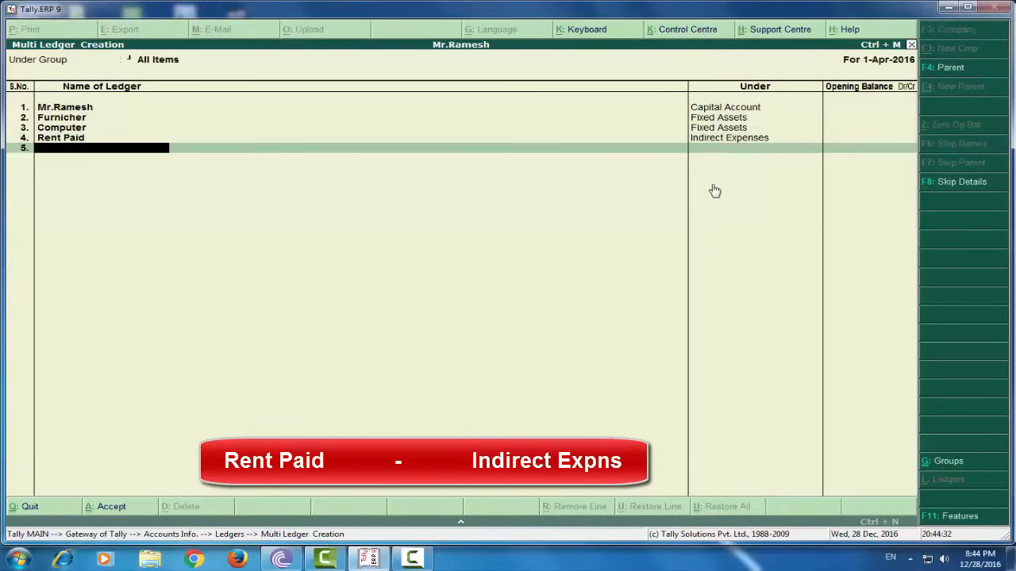
# Add a fifth ledger named Netbill Paid under Indirect Expenses, without an opening balance.
pyautogui.write('Net')
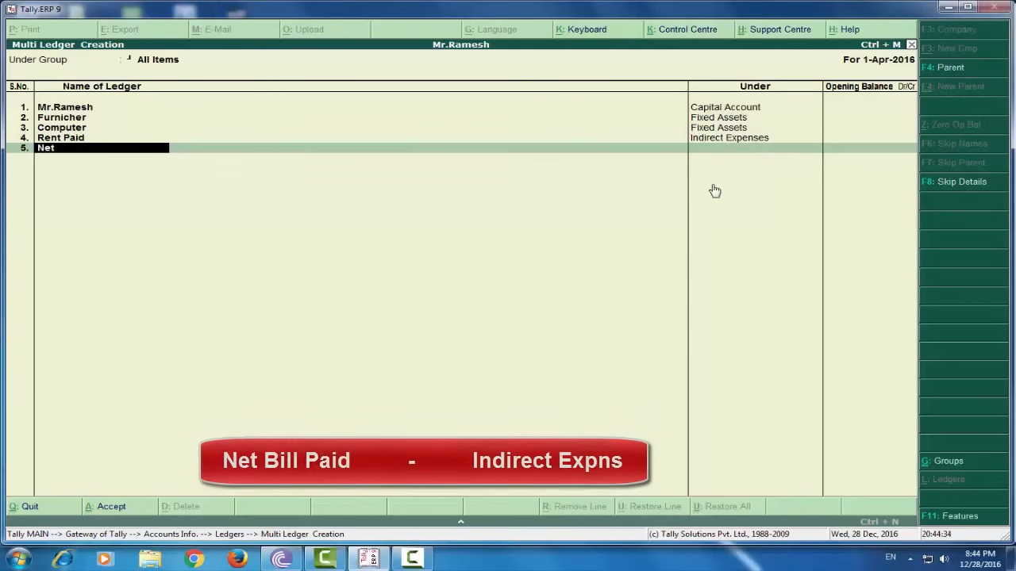
pyautogui.write('bill Paid')
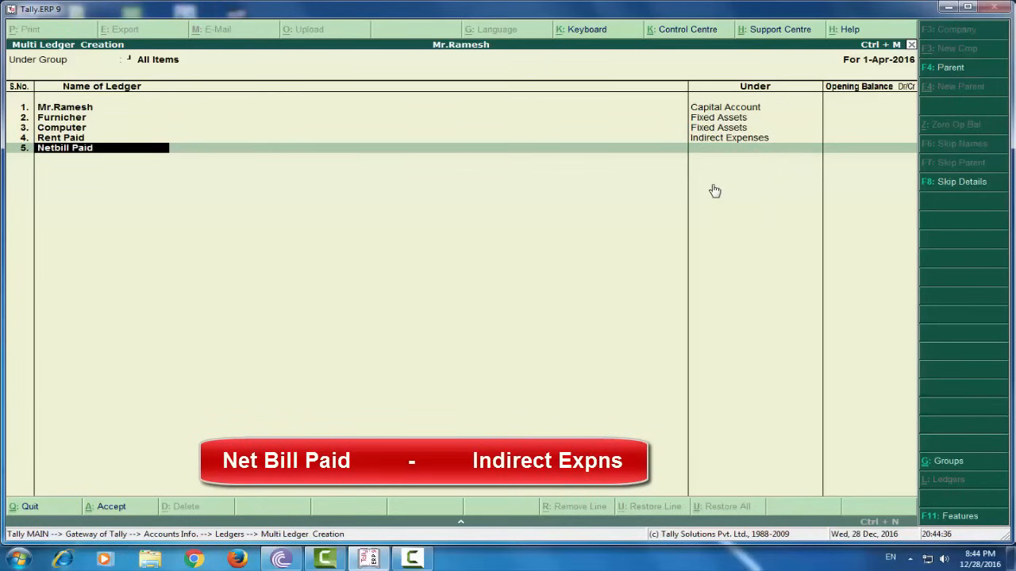
pyautogui.press('Return')
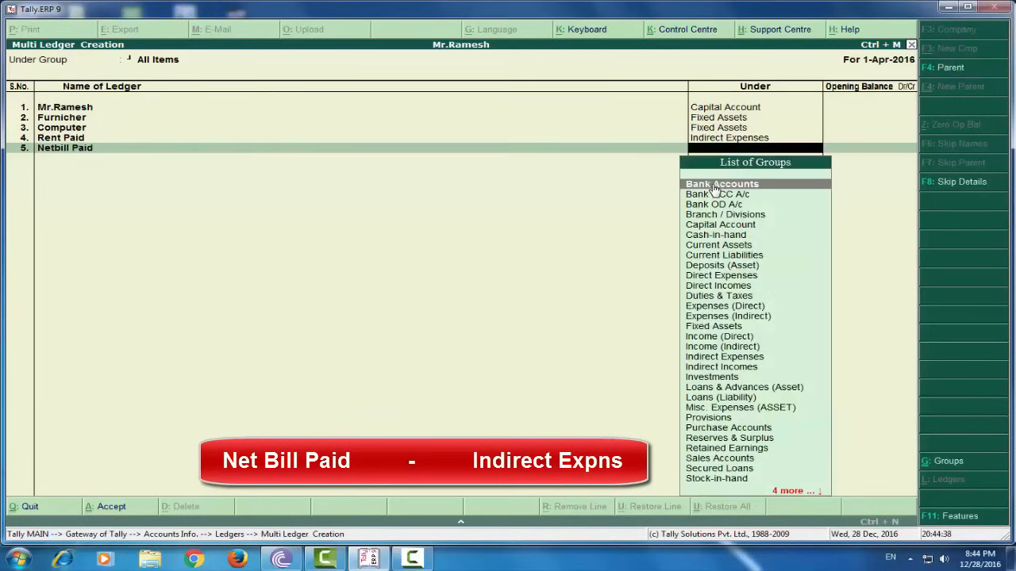
pyautogui.write('Ind')
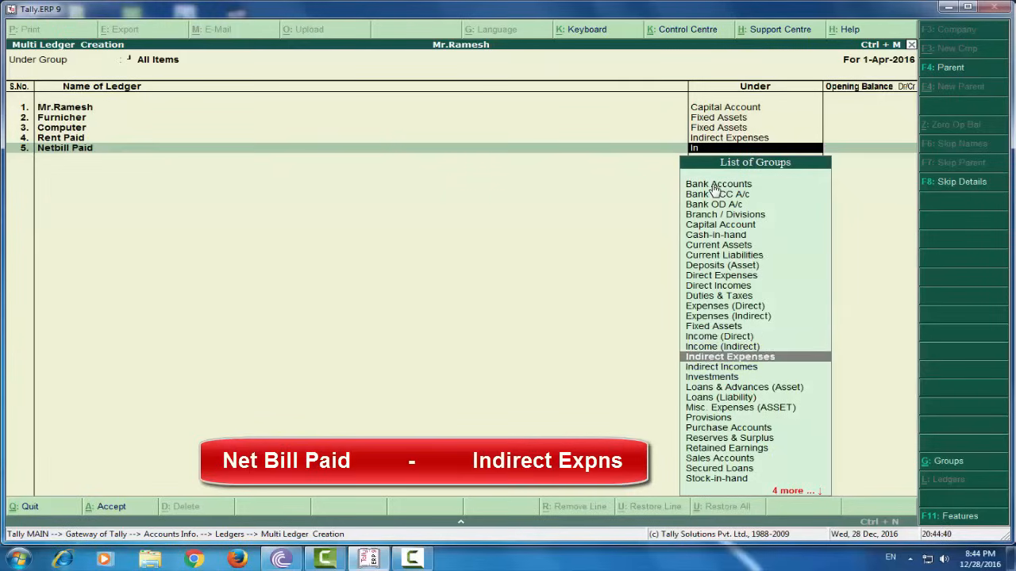
pyautogui.press('Return')
pyautogui.press('Return')
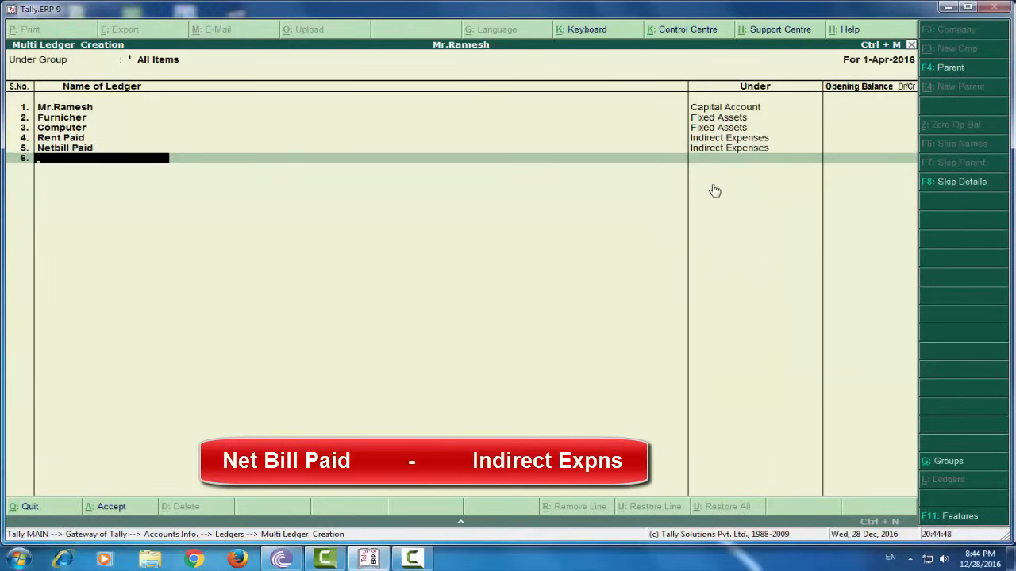
# Add a sixth ledger named Wages Paid under Direct Expenses, without an opening balance.
pyautogui.write('Wag')
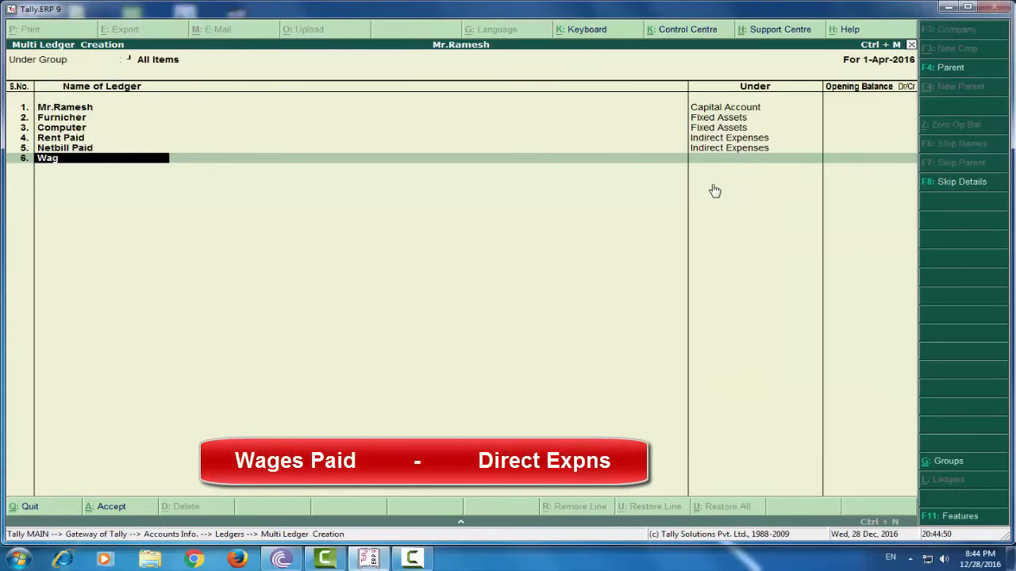
pyautogui.write('es Paid')
pyautogui.press('Return')
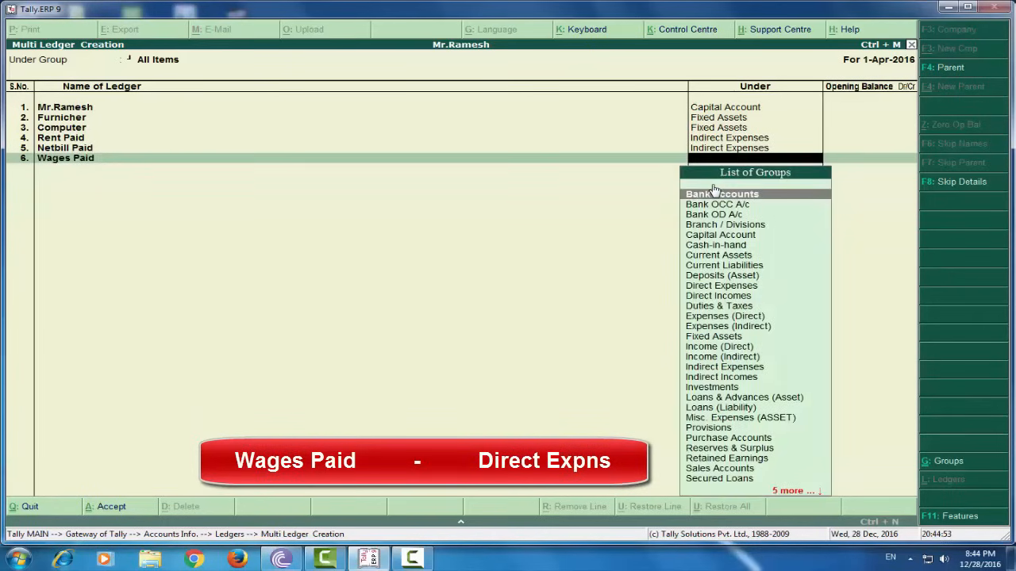
pyautogui.write('Dir')
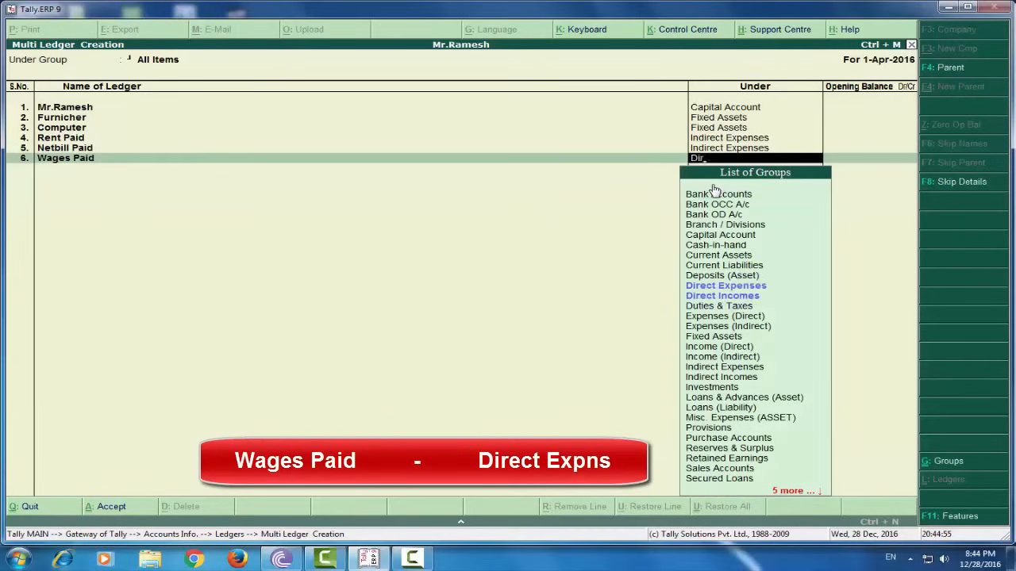
pyautogui.press('Return')
pyautogui.press('Return')
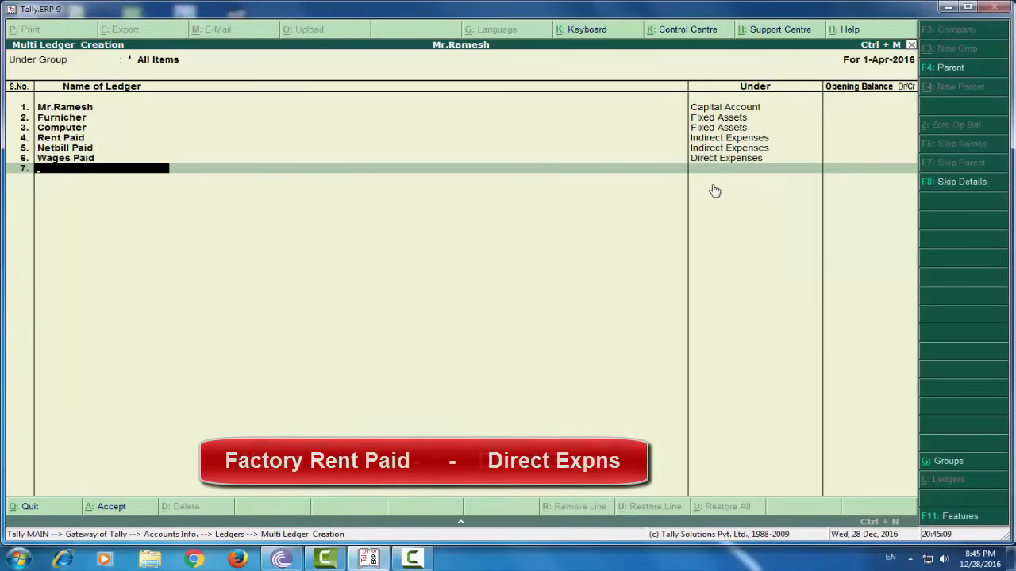
# Add a seventh ledger named Factory Rent Paid under Direct Expenses, without an opening balance.
pyautogui.write('Factory Rent Paid')
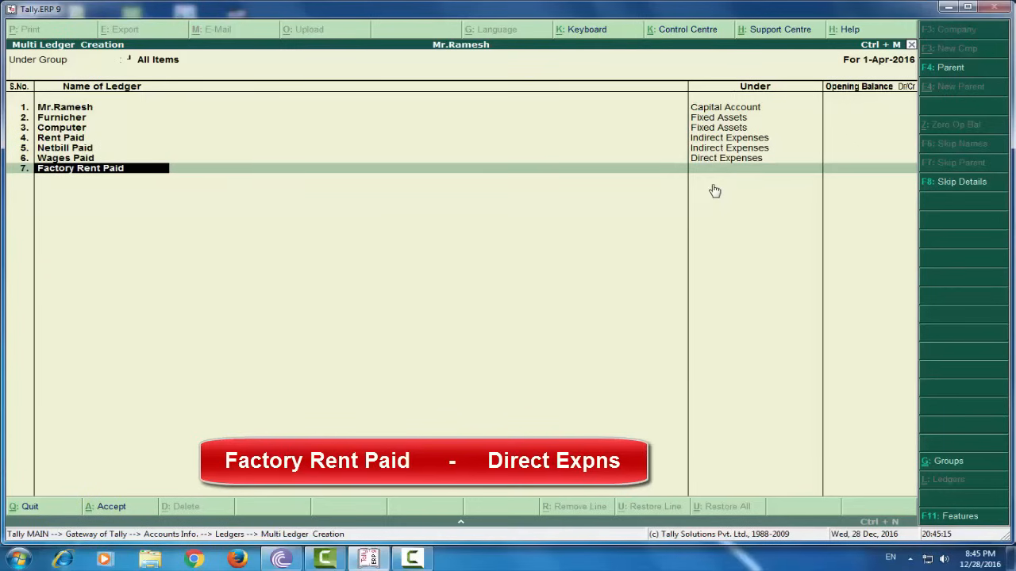
pyautogui.press('Return')
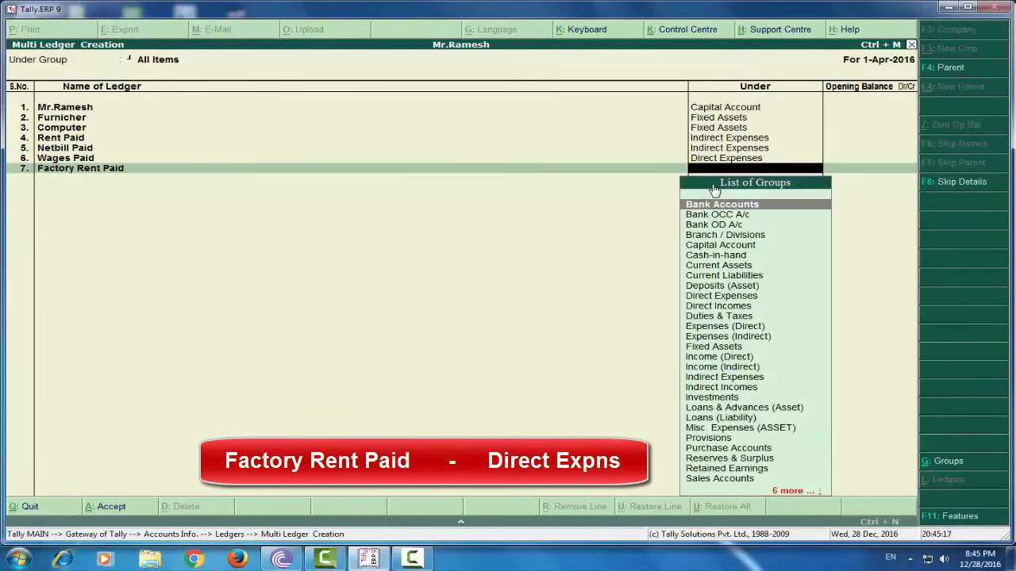
pyautogui.write('Dir')
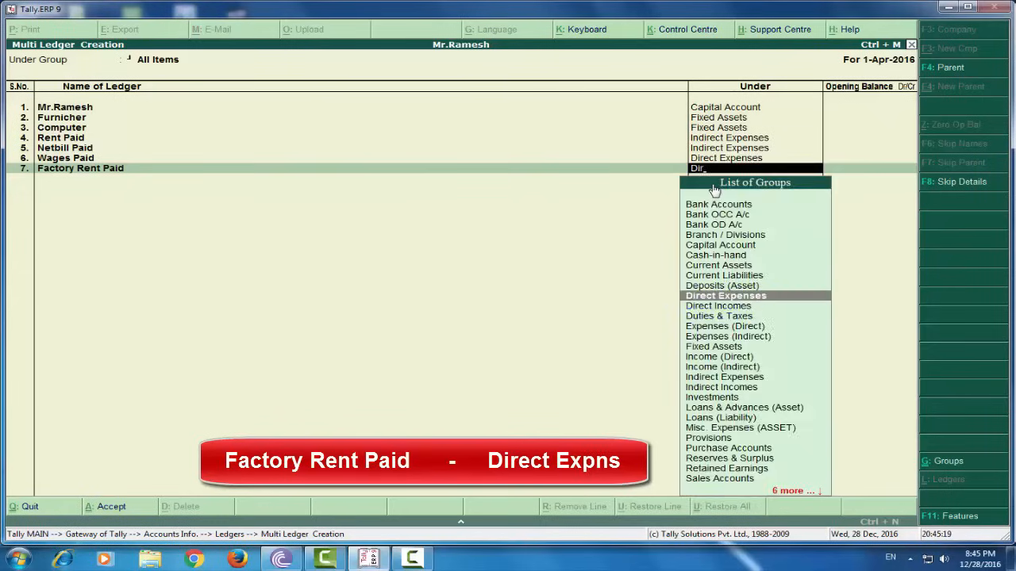
pyautogui.press('Return')
pyautogui.press('Return')
# Add an eighth ledger named Intrest Reciv under Indirect Incomes, without an opening balance.
pyautogui.write('Int')
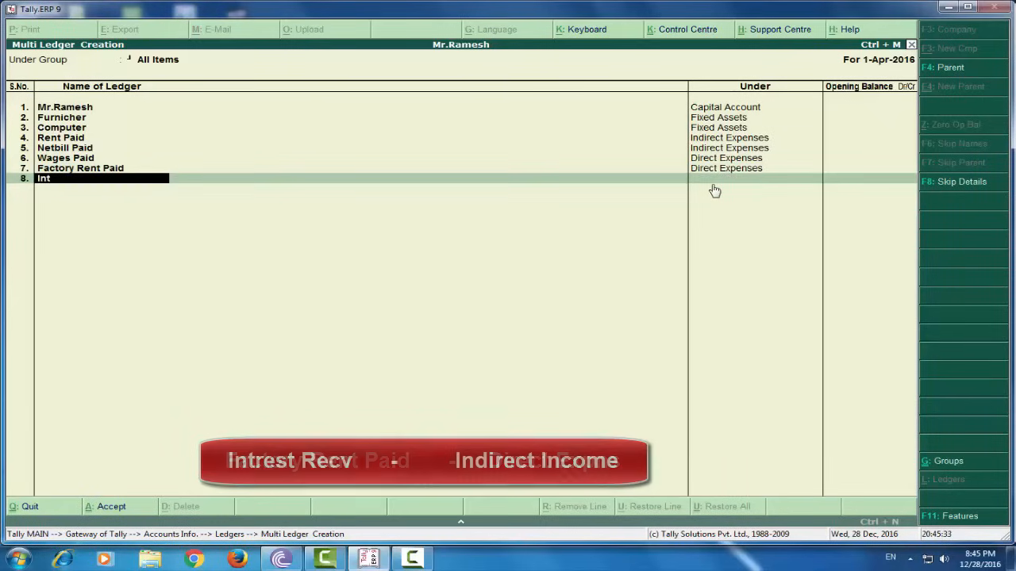
pyautogui.write('rest Reciv')
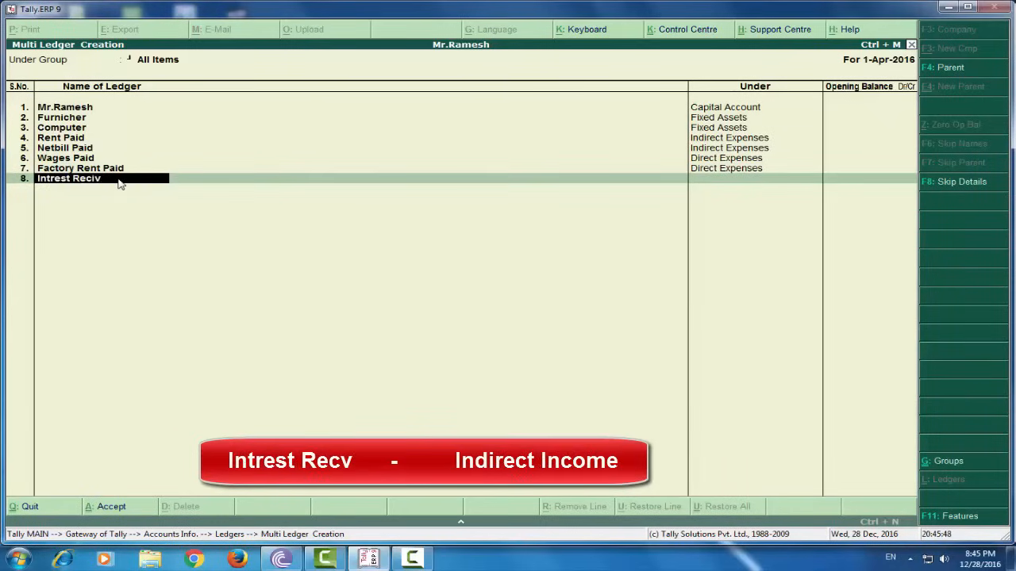
pyautogui.press('Return')
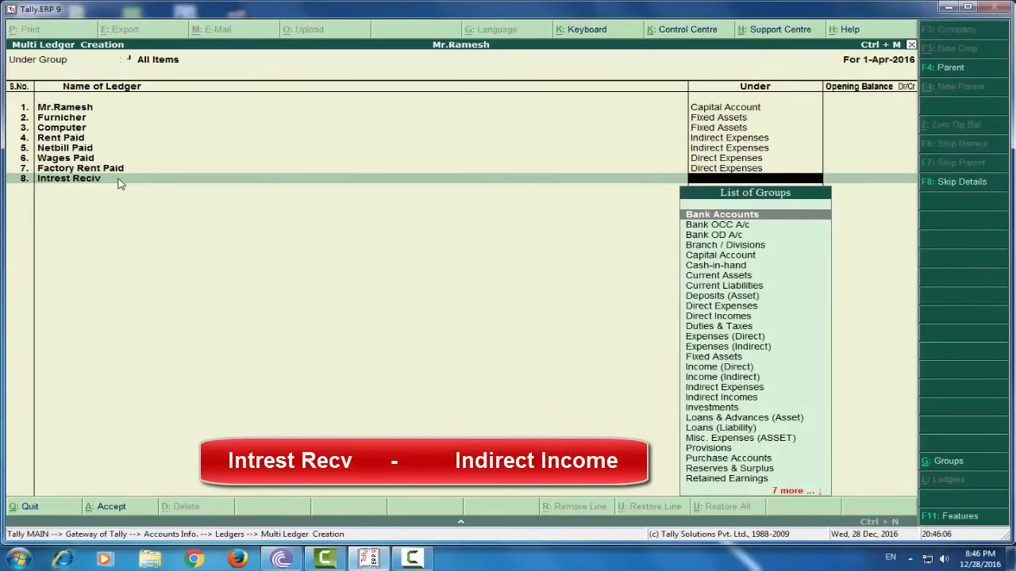
pyautogui.write('In')
pyautogui.press('Down')
pyautogui.press('Down')
pyautogui.press('Down')
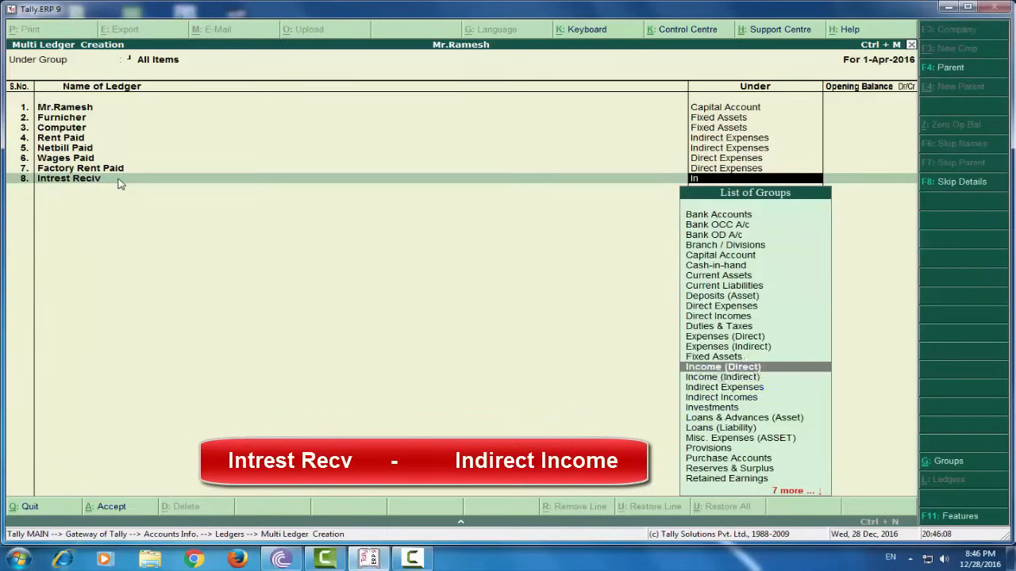
pyautogui.press('Return')
pyautogui.press('Return')
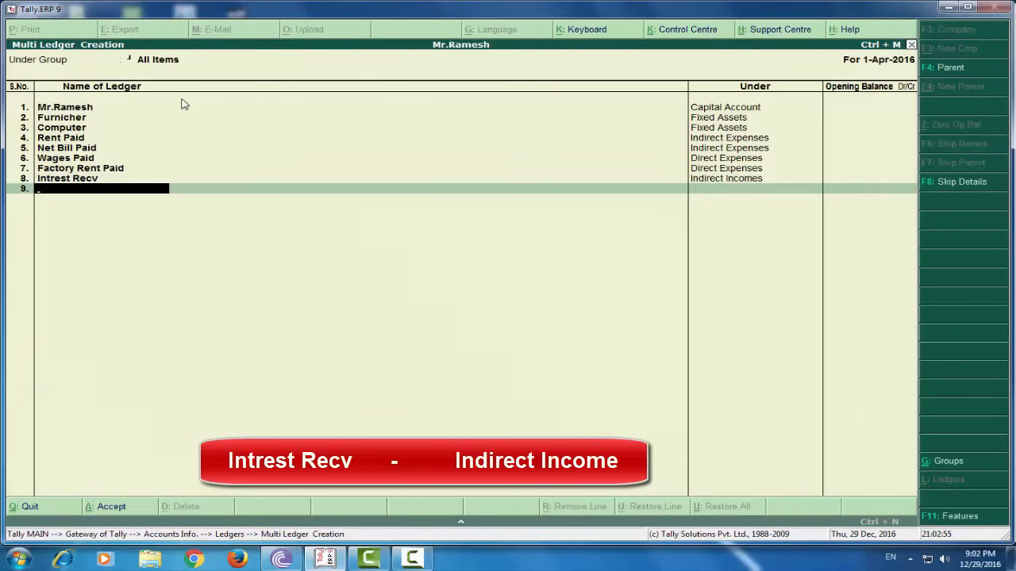
# Add a ninth ledger named Cooli Recv under Direct Incomes, without an opening balance.
pyautogui.write('Cool')
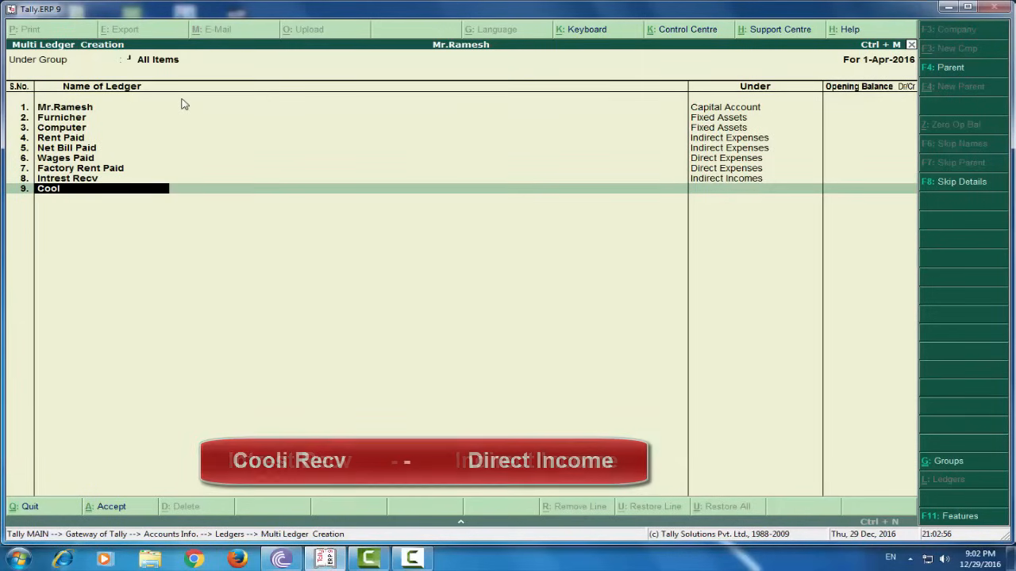
pyautogui.write('i Recv')
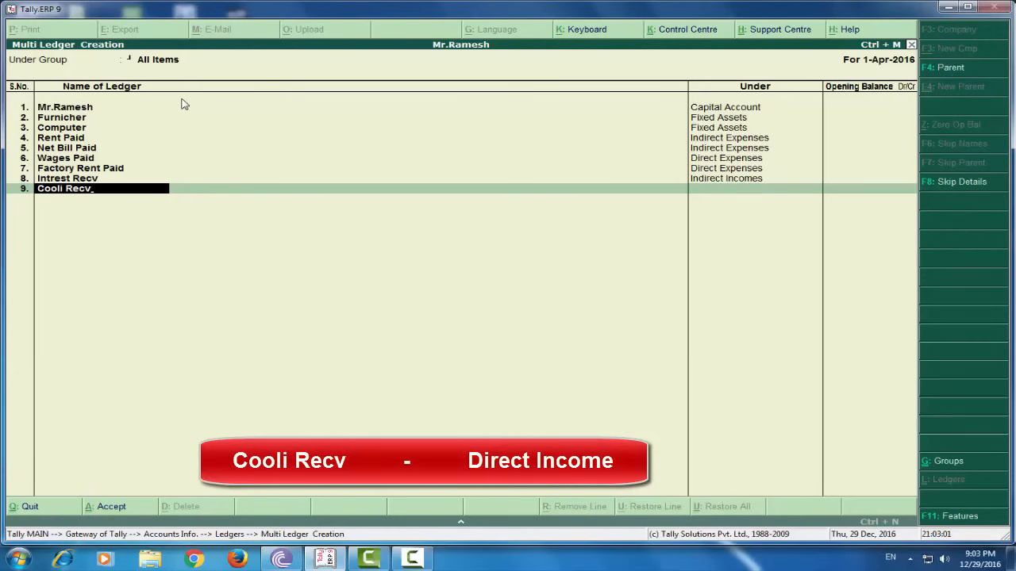
pyautogui.press('Return')
pyautogui.write('Di')
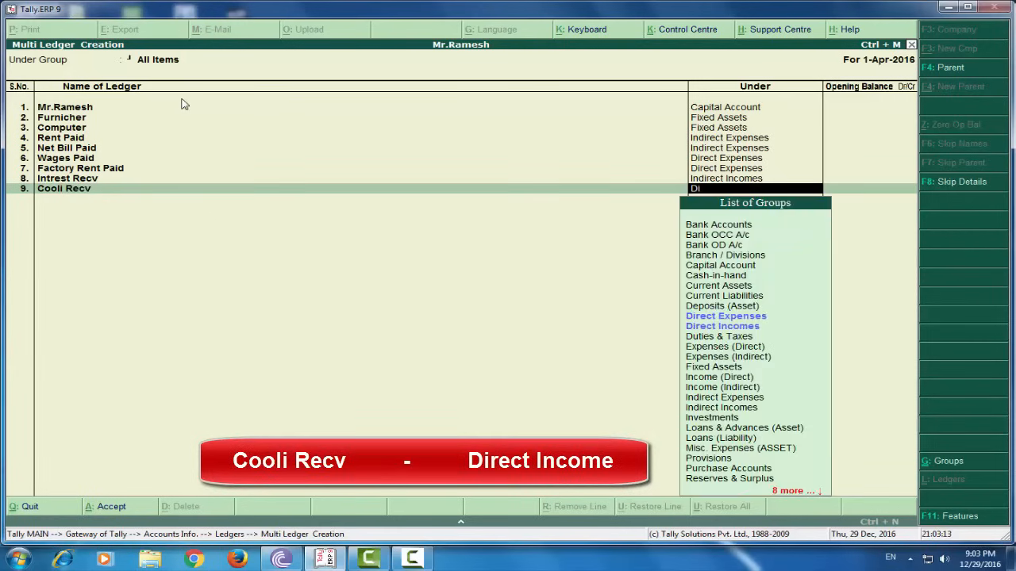
pyautogui.press('Down')
pyautogui.press('Down')
pyautogui.press('Return')
pyautogui.press('Return')
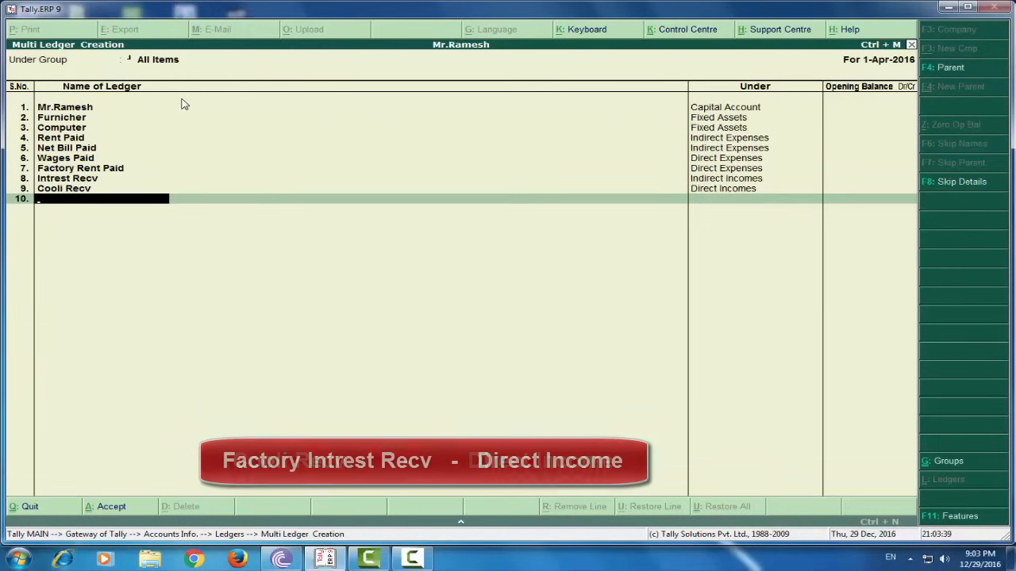
# Add a tenth ledger named Factory Intrest Recv under Direct Incomes, without an opening balance.
pyautogui.write('Factory Intr')
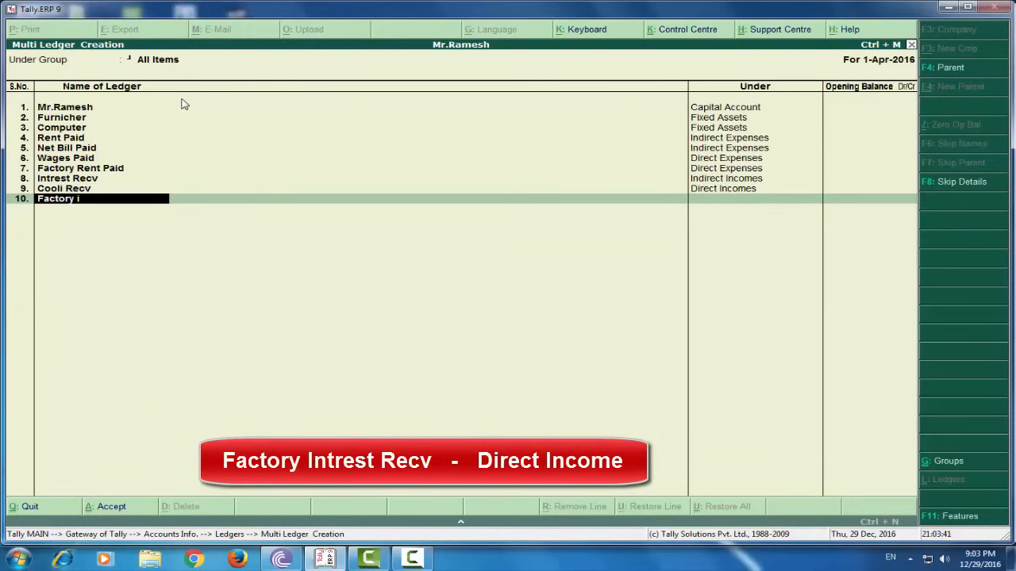
pyautogui.write('est Recv')
pyautogui.press('Return')
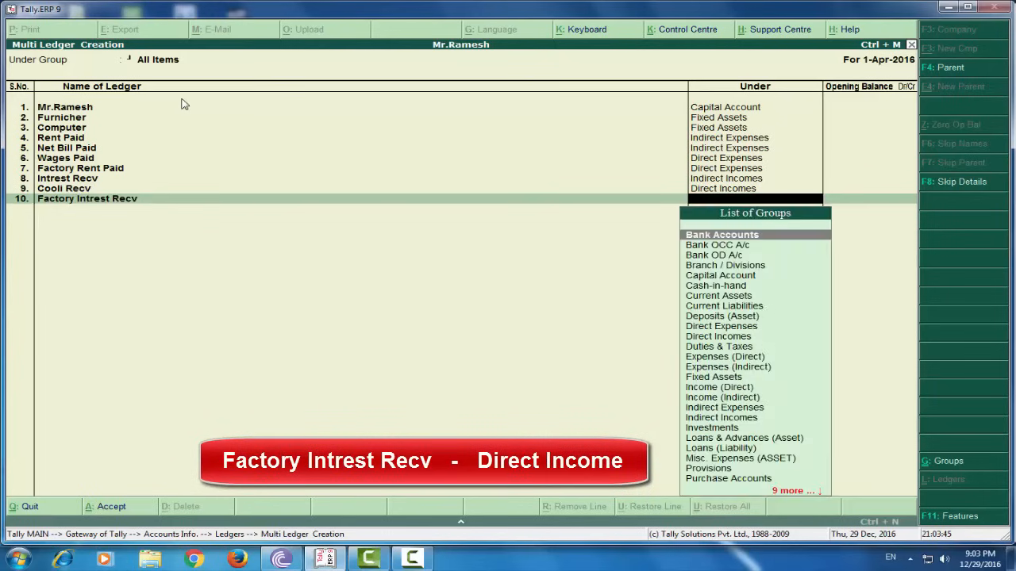
pyautogui.write('Di')
pyautogui.press('Down')
pyautogui.press('Return')
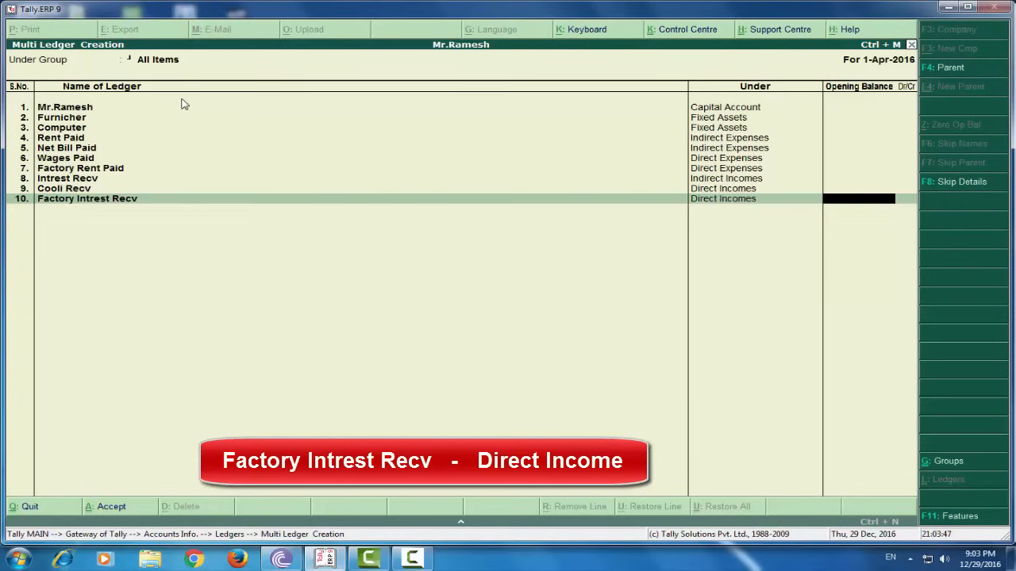
pyautogui.press('Return')
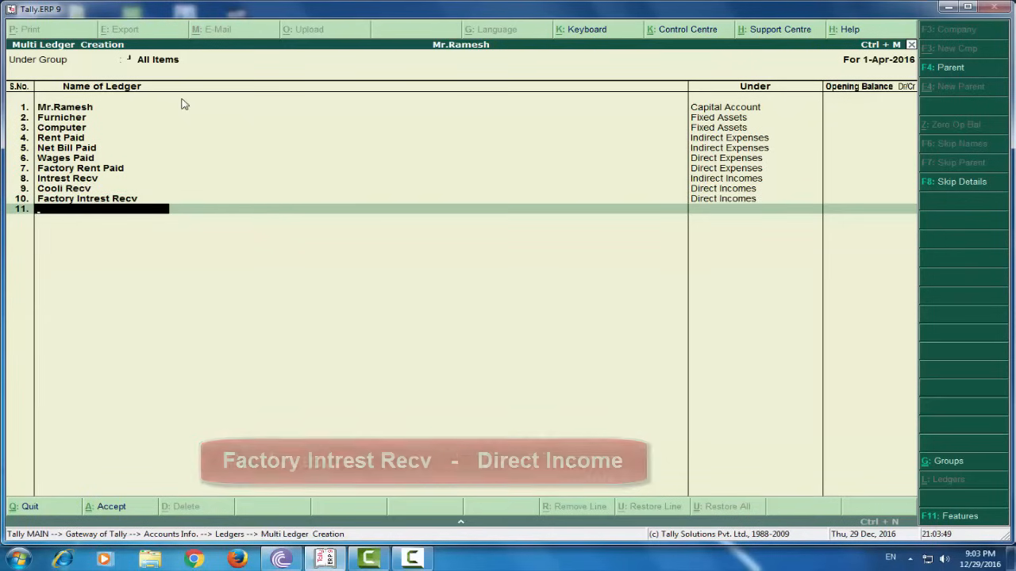
# Add an eleventh ledger named Rent Recv under Indirect Incomes, without an opening balance.
pyautogui.write('Rent Recv')
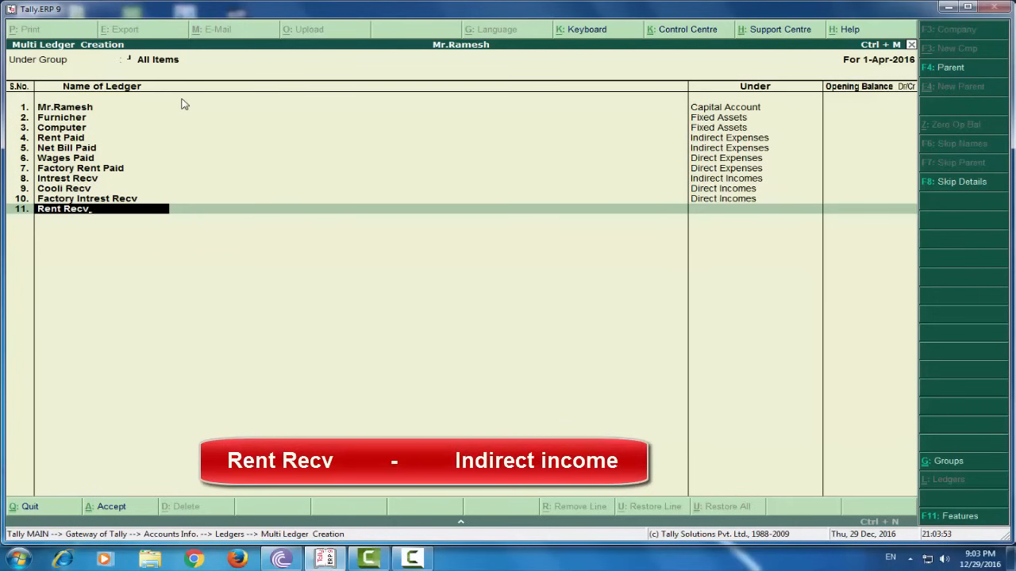
pyautogui.press('Return')
pyautogui.write('In')
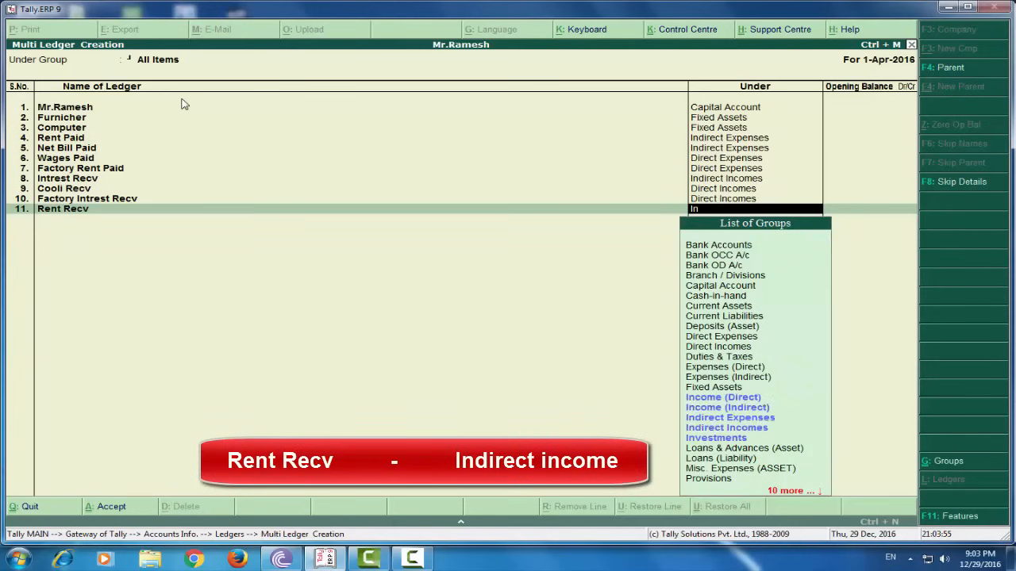
pyautogui.press('Down')
pyautogui.press('Down')
pyautogui.press('Down')
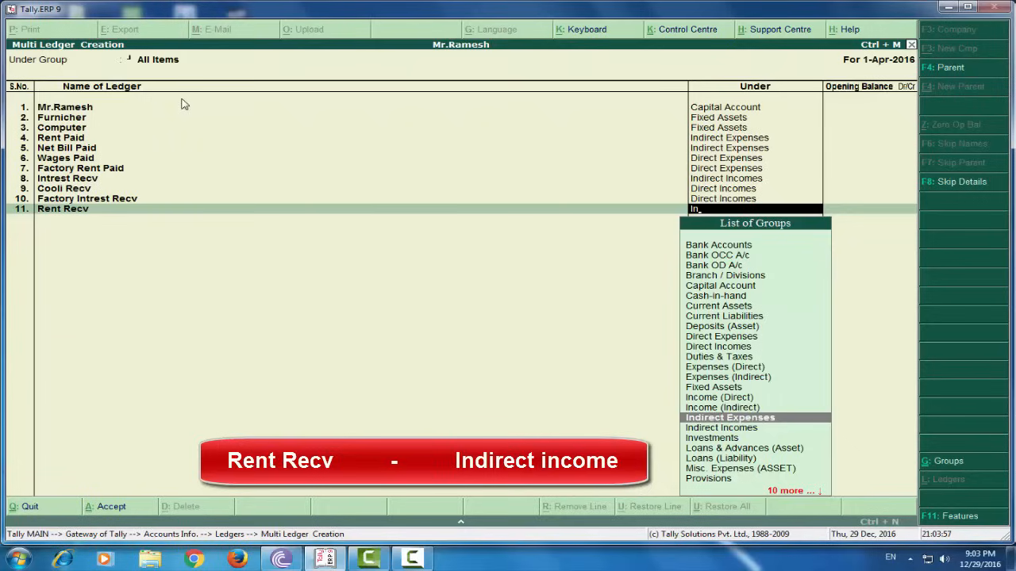
pyautogui.press('Down')
pyautogui.press('Return')
pyautogui.press('Return')
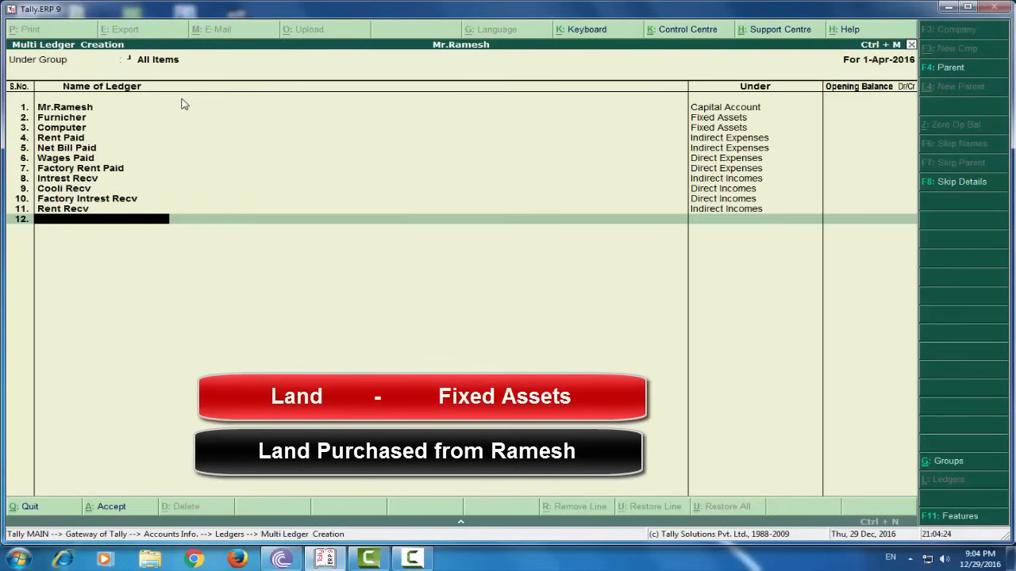
# Add a twelfth ledger named Land under Fixed Assets, without an opening balance.
pyautogui.write('Land')
pyautogui.press('Return')
pyautogui.write('f')
pyautogui.press('Return')
pyautogui.press('Return')
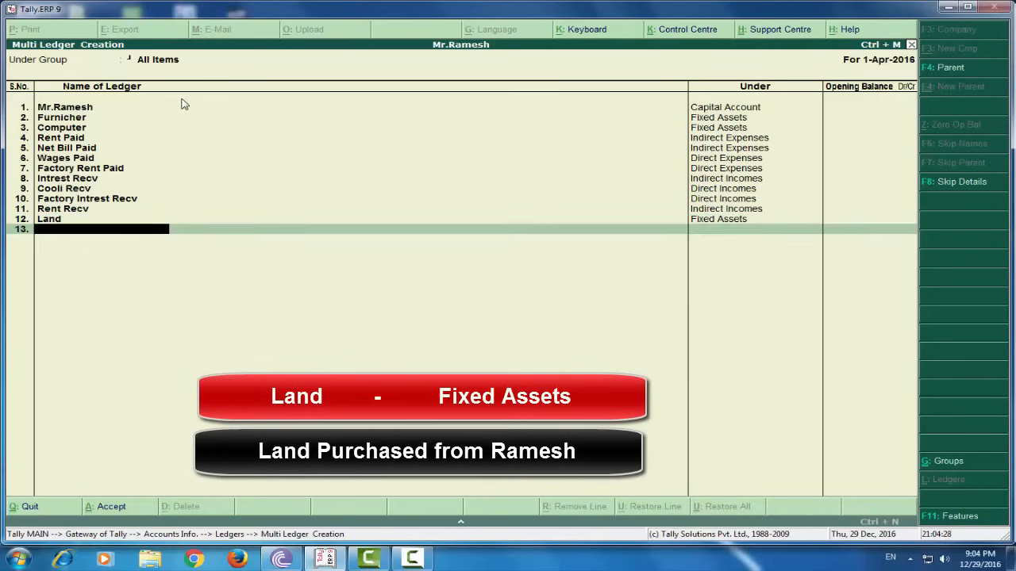
# Add a thirteenth ledger with the creditor's name under Sundry Creditors, without an opening balance.
pyautogui.write('Ramesh')
pyautogui.press('Return')
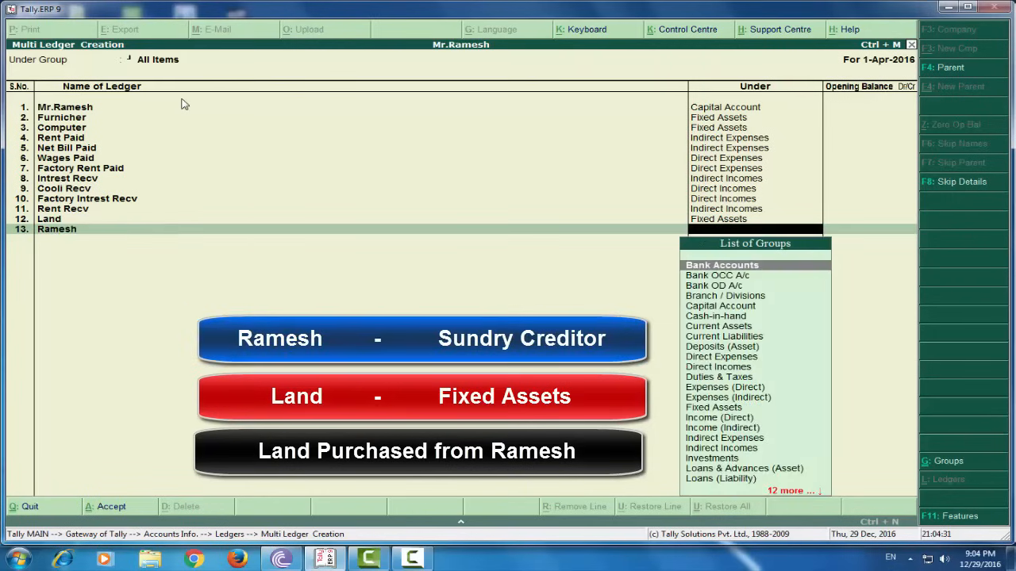
pyautogui.write('Su')
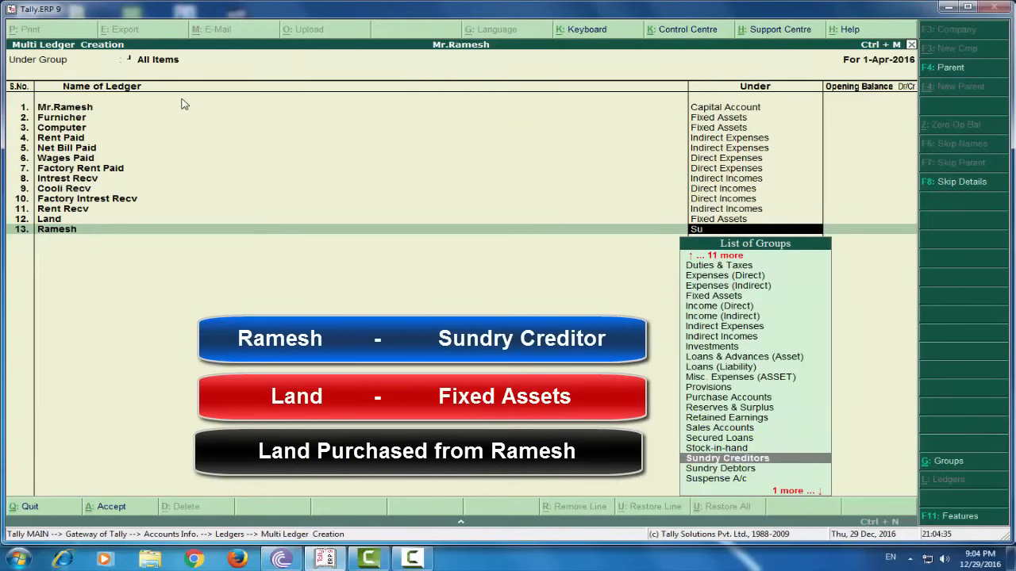
pyautogui.press('Return')
pyautogui.press('Return')
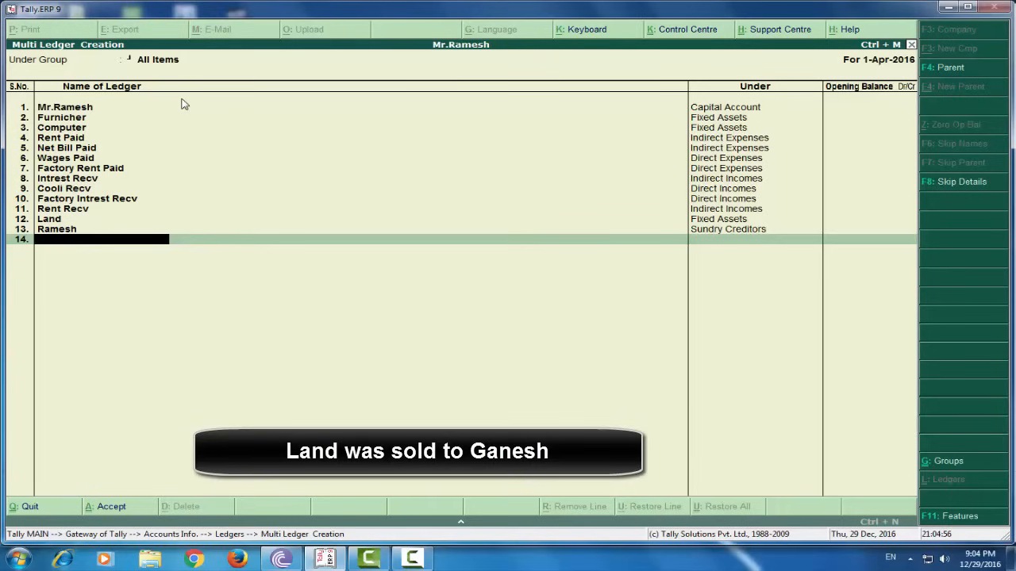
# Add a fourteenth ledger with the debtor's name under Sundry Debtors, without an opening balance.
pyautogui.write('Ganesh')
pyautogui.press('Return')
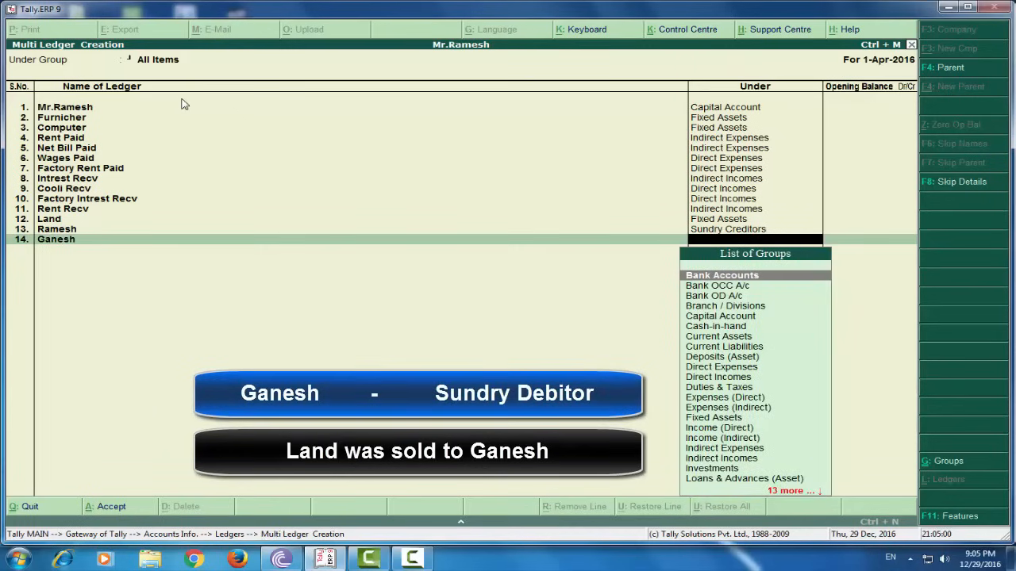
pyautogui.write('sun')
pyautogui.press('Down')
pyautogui.press('Return')
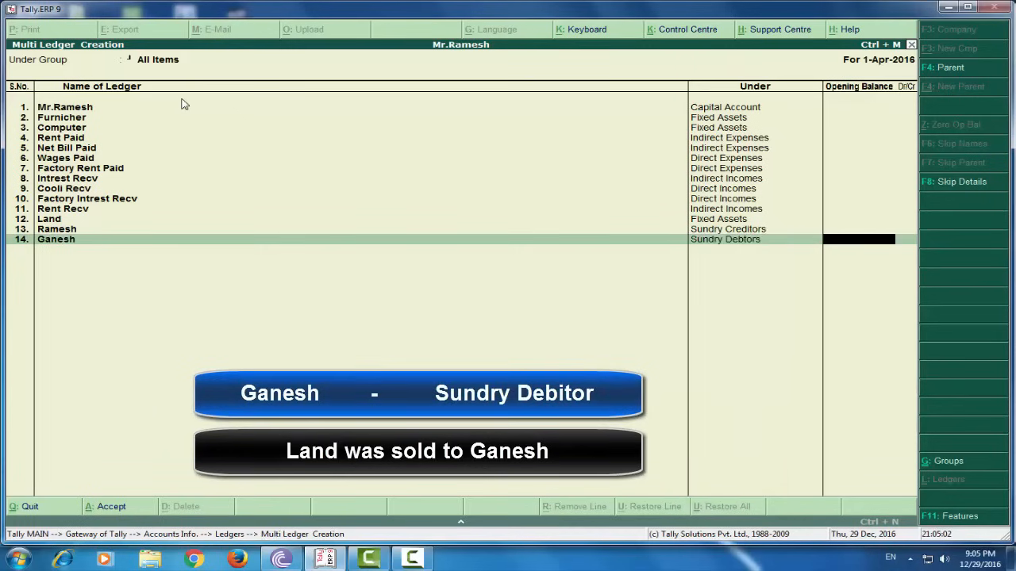
pyautogui.press('Return')
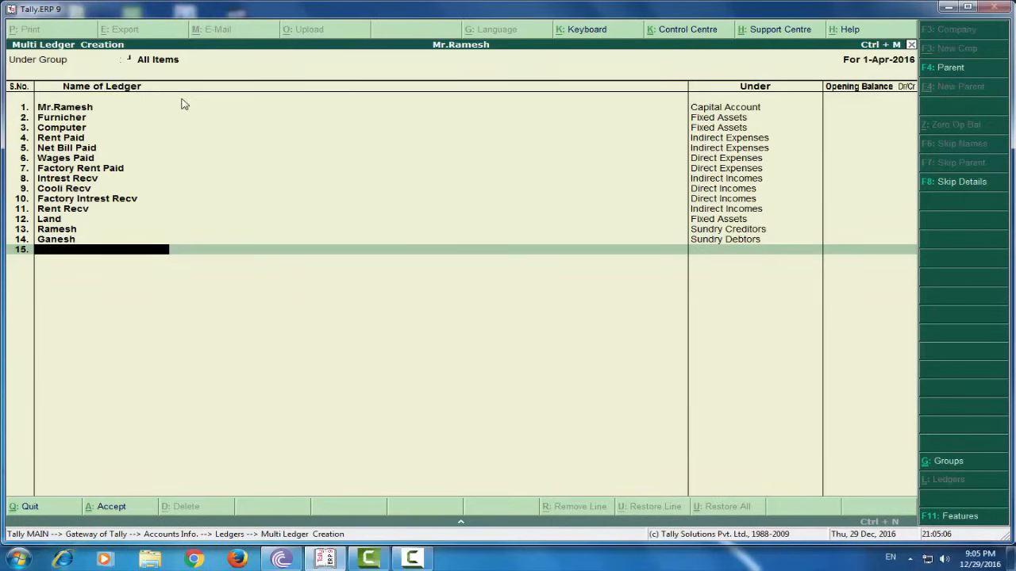
# Accept the completed multiple ledger list and return to the Gateway of Tally.
pyautogui.press('Return')
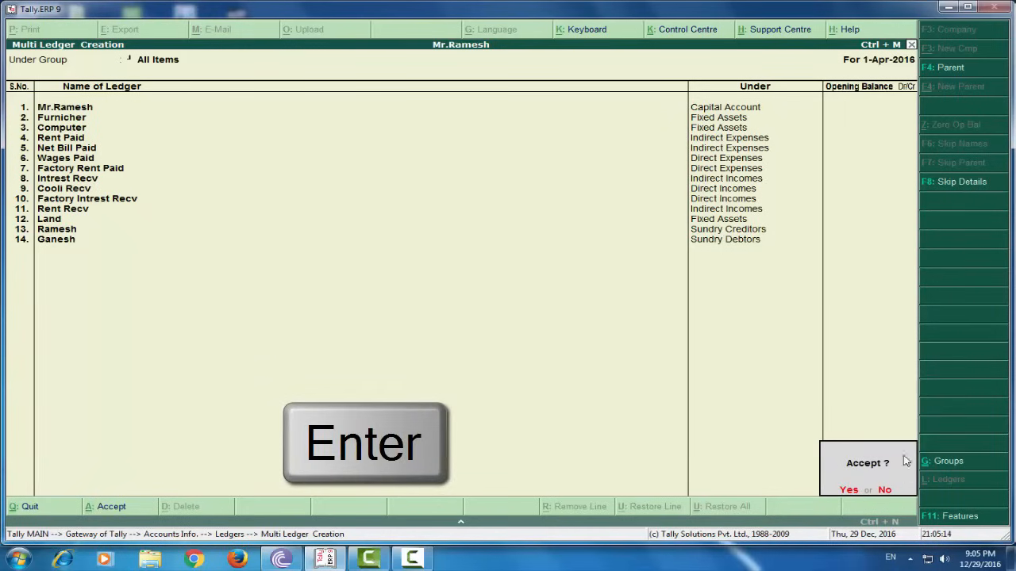
pyautogui.press('Return')
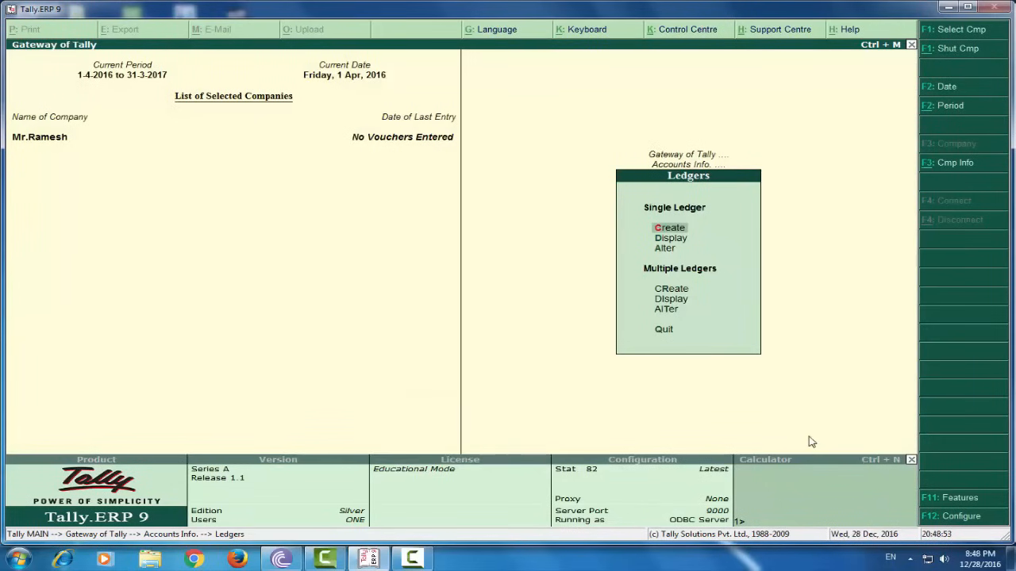
pyautogui.press('Escape')
pyautogui.press('Escape')
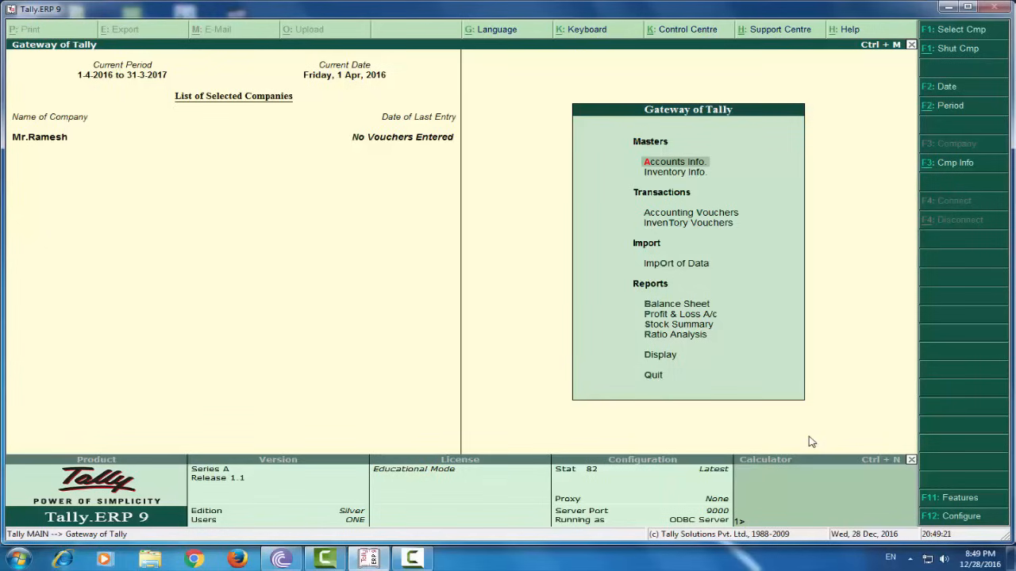
# Open the multiple ledger alteration for All Items.
pyautogui.press('Return')
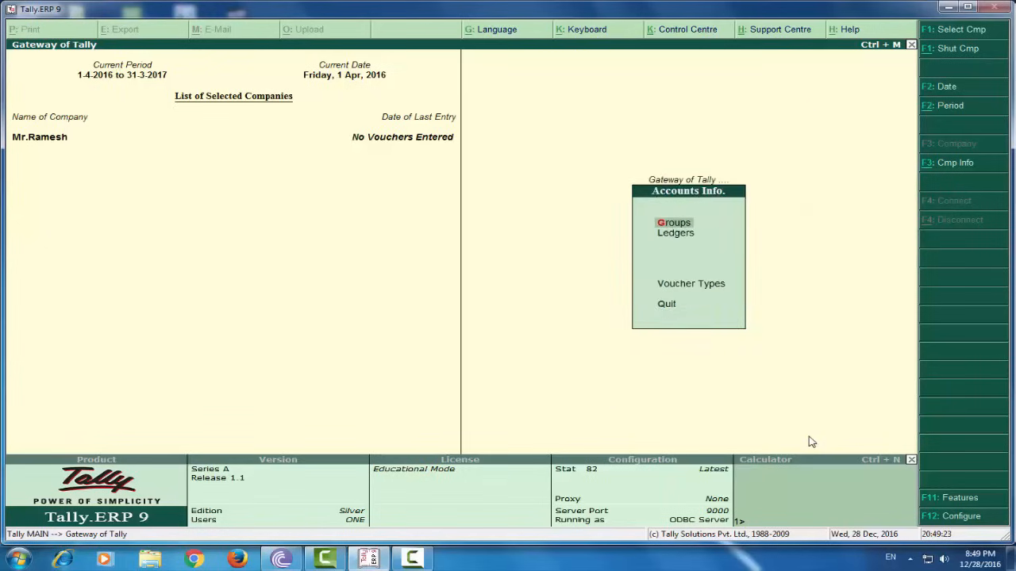
pyautogui.press('Down')
pyautogui.press('Return')
pyautogui.press('Down')
pyautogui.press('Down')
pyautogui.press('Down')
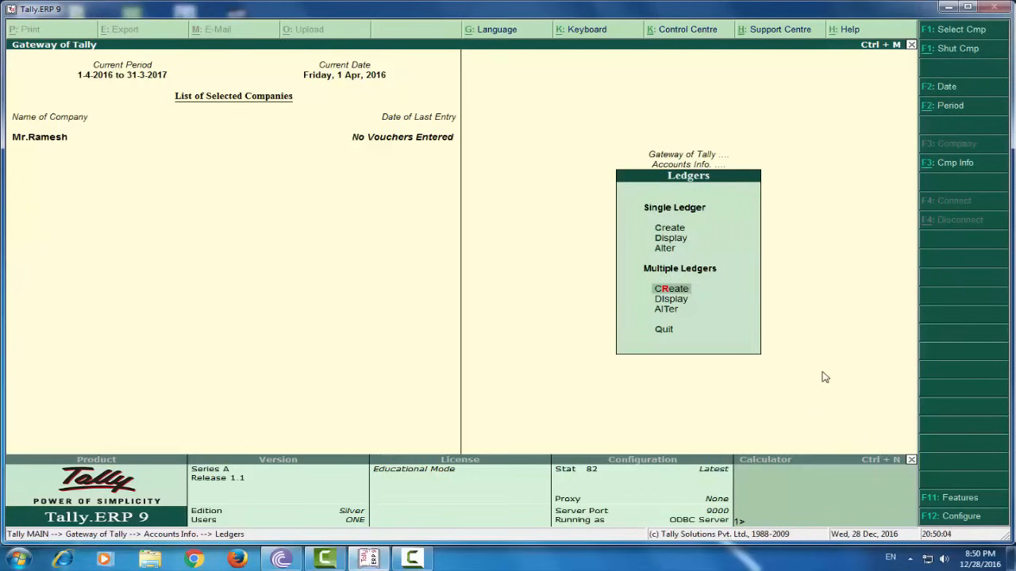
pyautogui.press('Down')
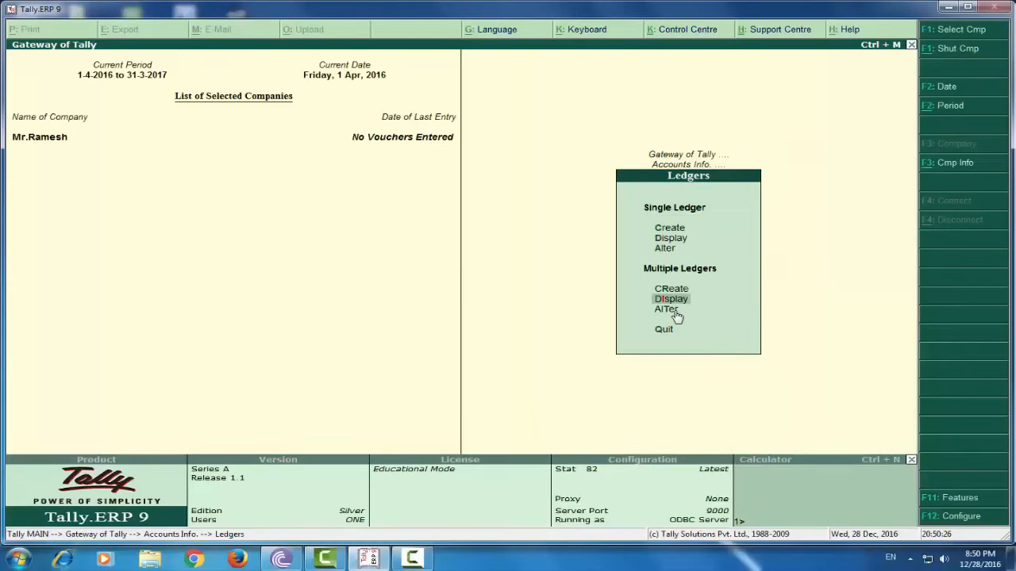
pyautogui.click(668, 333)
pyautogui.click(677, 316)
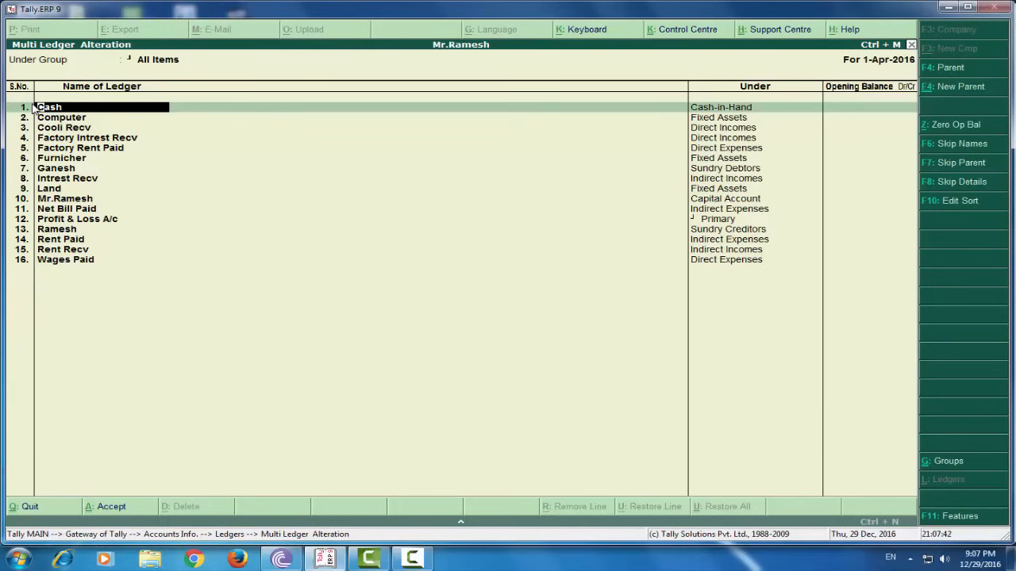
# Rename the Computer ledger as Vechile, keeping its Fixed Assets group.
pyautogui.press('Down')
pyautogui.press('Delete')
pyautogui.press('Delete')
pyautogui.press('Delete')
pyautogui.press('Delete')
pyautogui.press('Delete')
pyautogui.press('Delete')
pyautogui.press('Delete')
pyautogui.press('Delete')
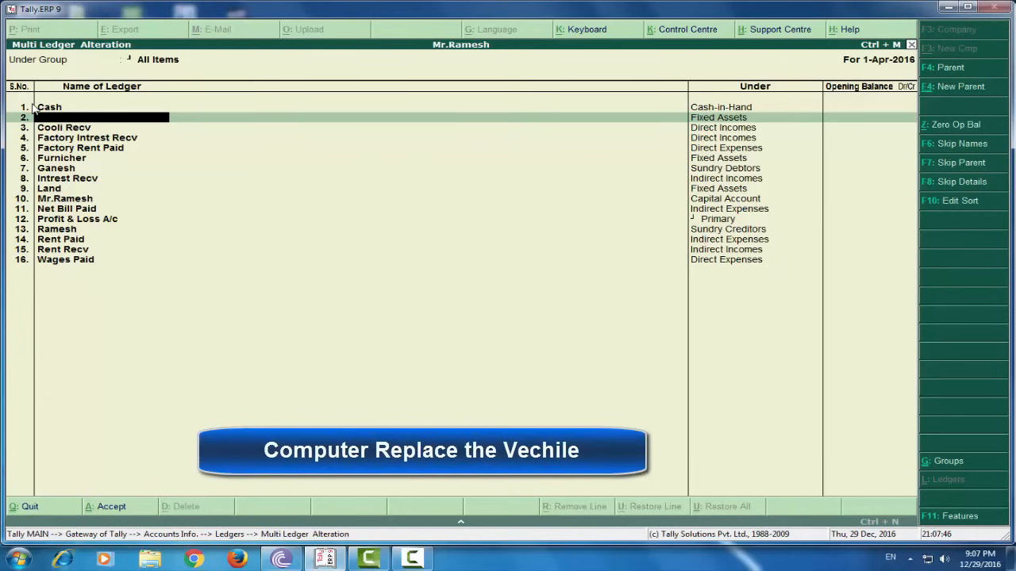
pyautogui.write('Vechile')
pyautogui.press('Return')
pyautogui.press('Return')
pyautogui.press('Return')
pyautogui.press('Return')
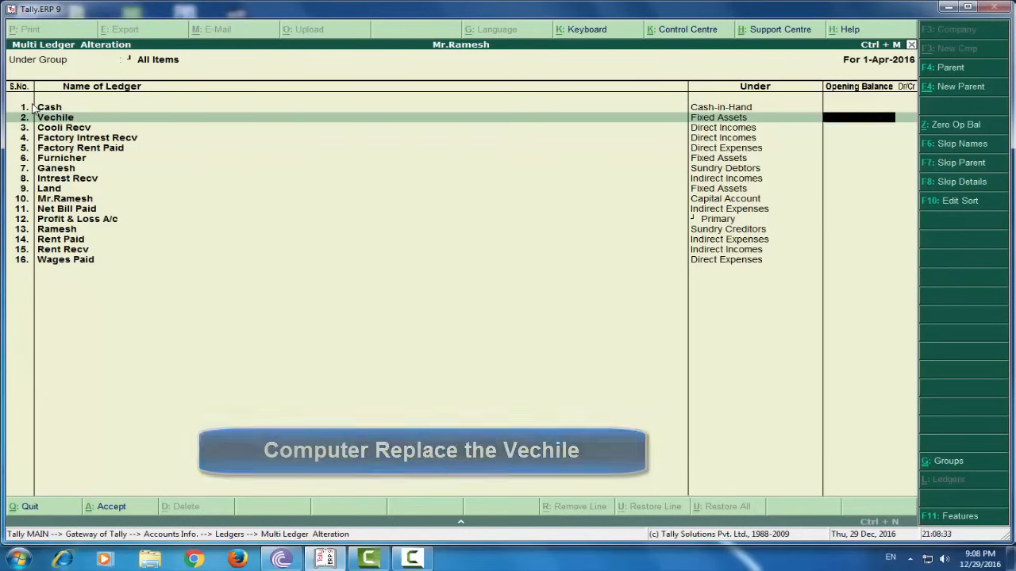
# Change the group of the seventh ledger, the debtor's account, to Sundry Creditors.
pyautogui.press('Return')
pyautogui.press('Return')
pyautogui.press('Return')
pyautogui.press('Return')
pyautogui.press('Return')
pyautogui.press('Return')
pyautogui.press('Return')
pyautogui.press('Return')
pyautogui.press('Return')
pyautogui.press('Return')
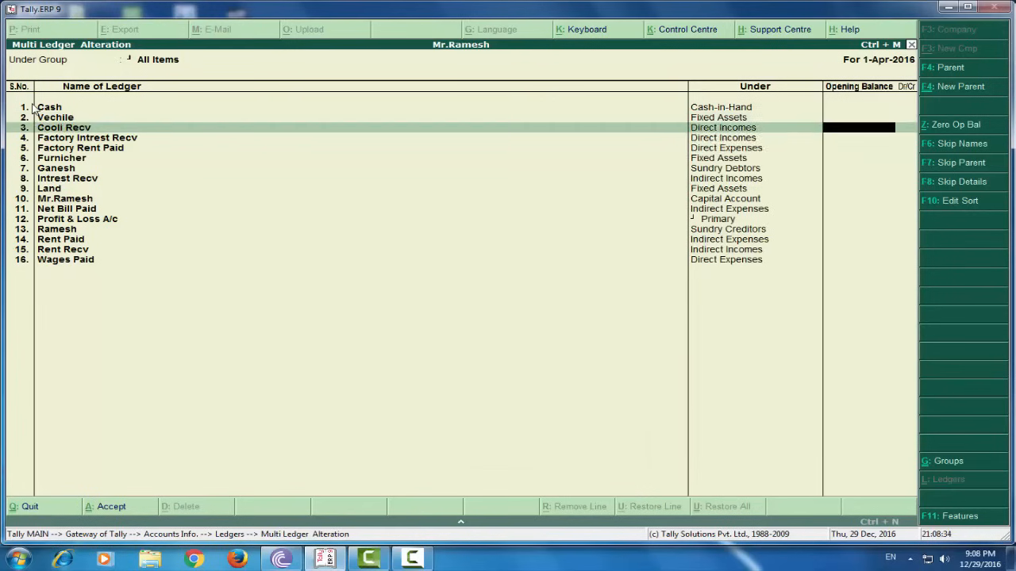
pyautogui.press('Return')
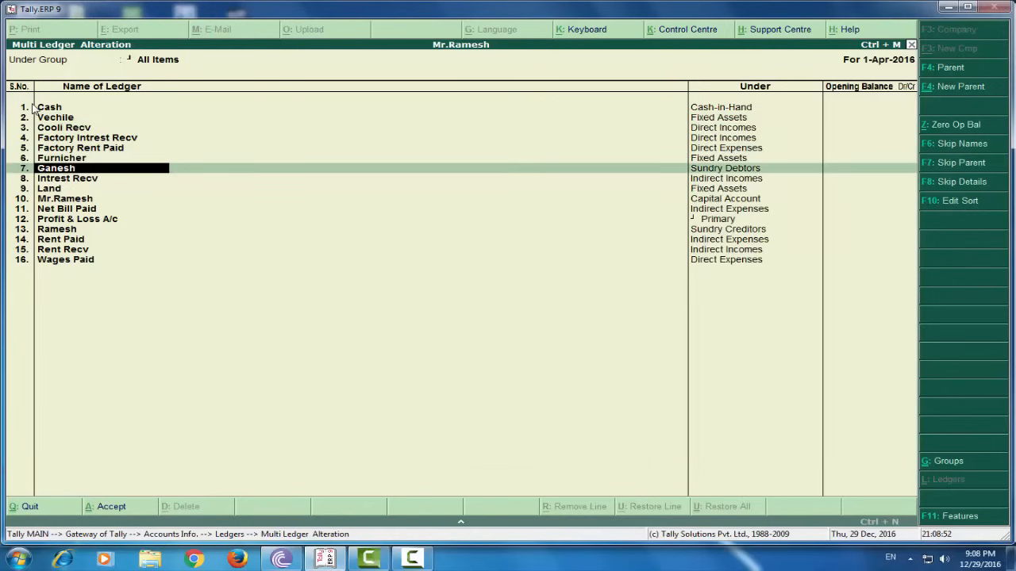
pyautogui.press('Return')
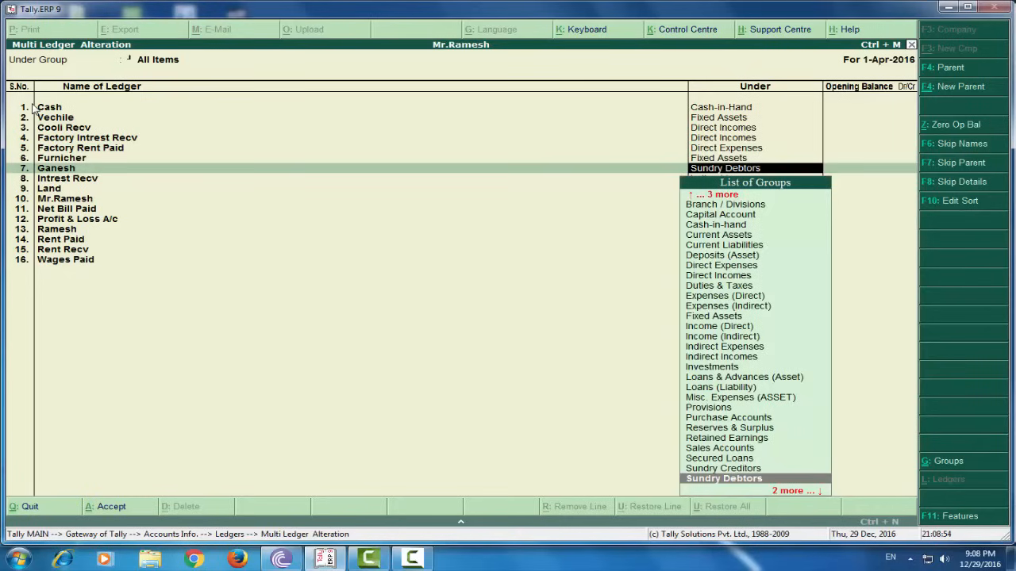
pyautogui.press('Up')
pyautogui.press('Return')
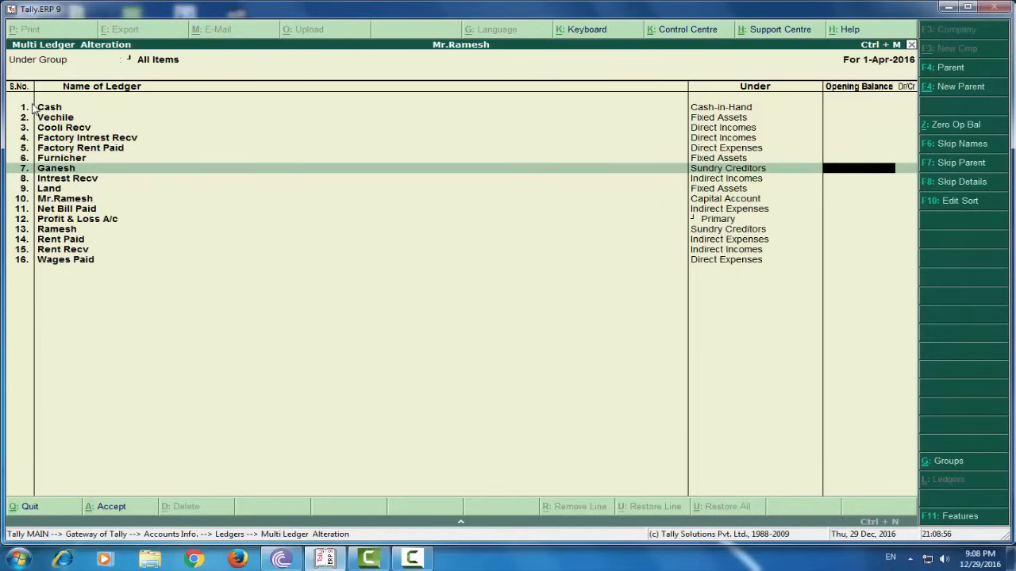
pyautogui.press('Return')
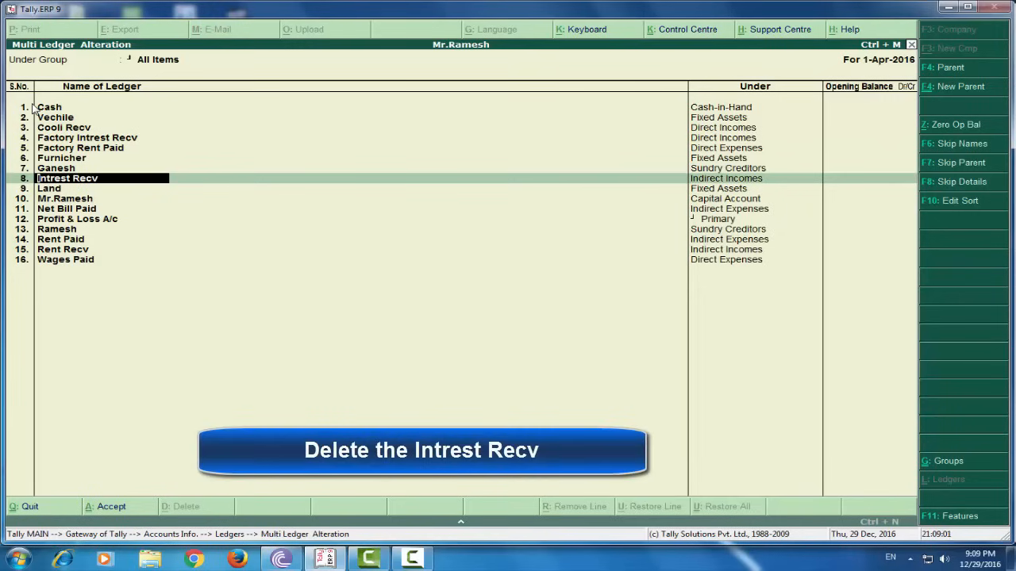
# Delete the Intrest Recv ledger in row 8 by clearing its whole name.
pyautogui.press('Delete')
pyautogui.press('Delete')
pyautogui.press('Delete')
pyautogui.press('Delete')
pyautogui.press('Delete')
pyautogui.press('Delete')
pyautogui.press('Delete')
pyautogui.press('Delete')
pyautogui.press('Delete')
pyautogui.press('Delete')
pyautogui.press('Delete')
pyautogui.press('Delete')
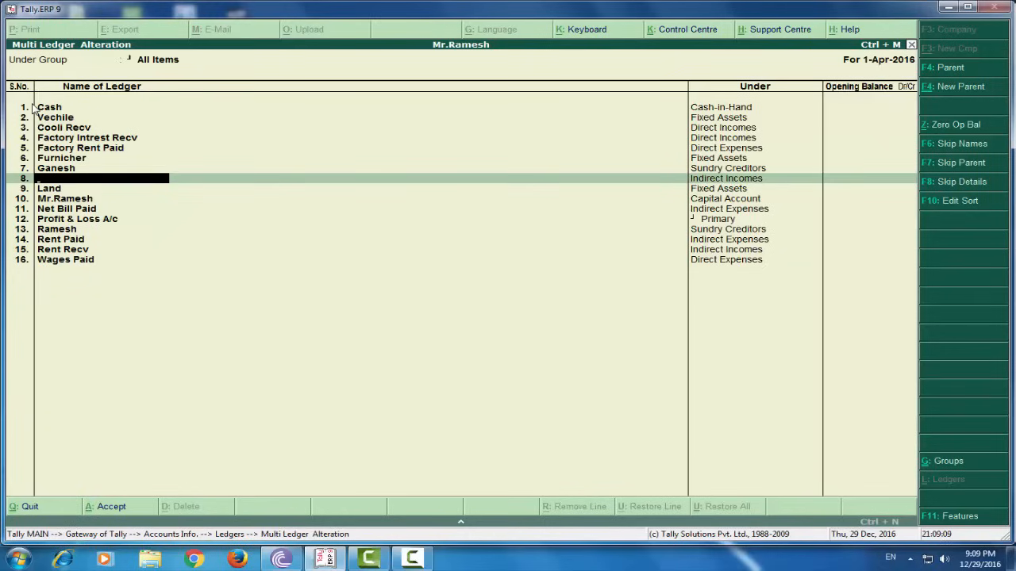
pyautogui.press('Return')
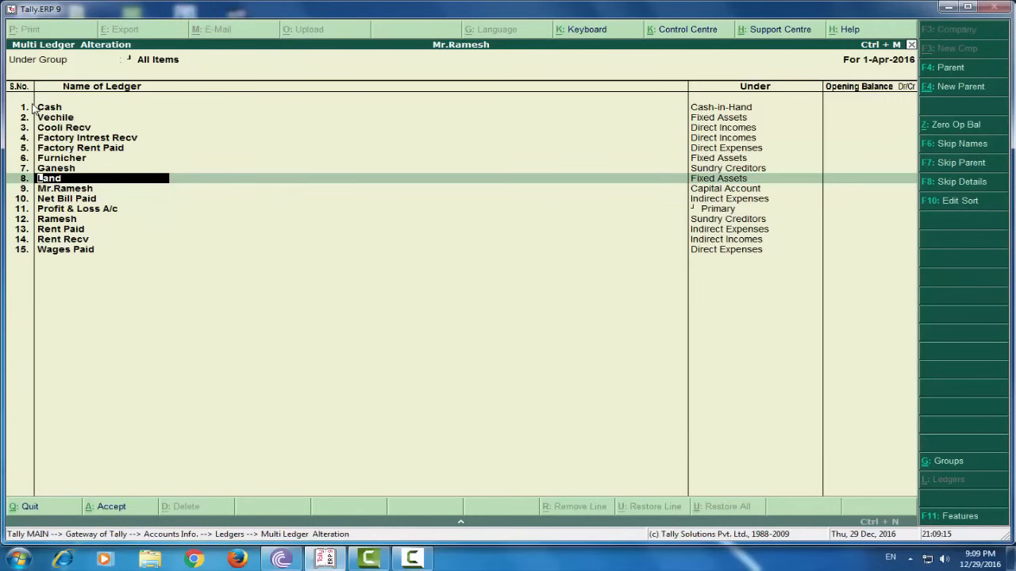
# Add a new ledger named Commision Recv under Indirect Incomes after Wages Paid, without an opening balance.
pyautogui.press('Return')
pyautogui.press('Return')
pyautogui.press('Return')
pyautogui.press('Return')
pyautogui.press('Return')
pyautogui.press('Return')
pyautogui.press('Return')
pyautogui.press('Return')
pyautogui.press('Return')
pyautogui.press('Return')
pyautogui.press('Return')
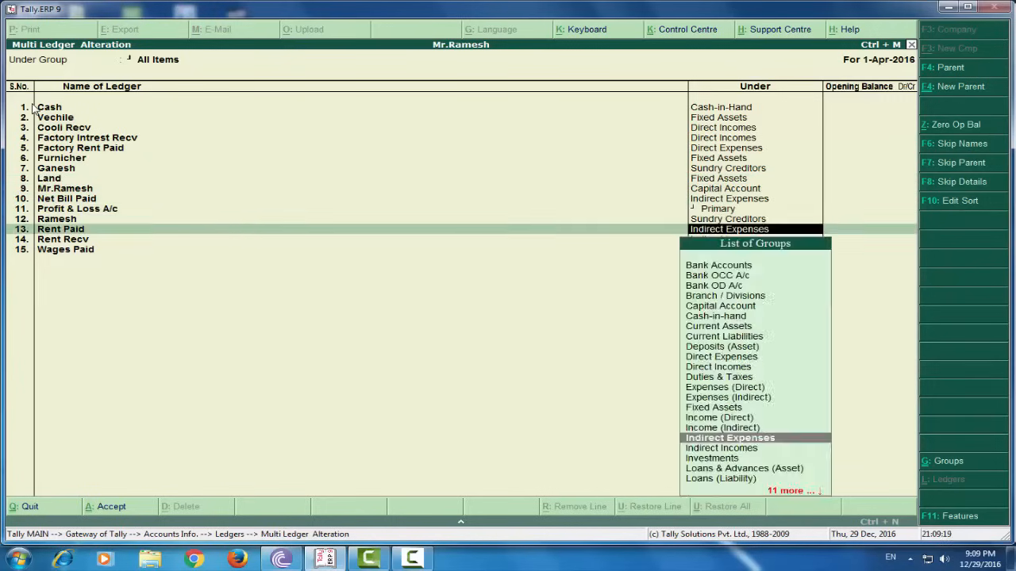
pyautogui.press('Return')
pyautogui.press('Return')
pyautogui.press('Return')
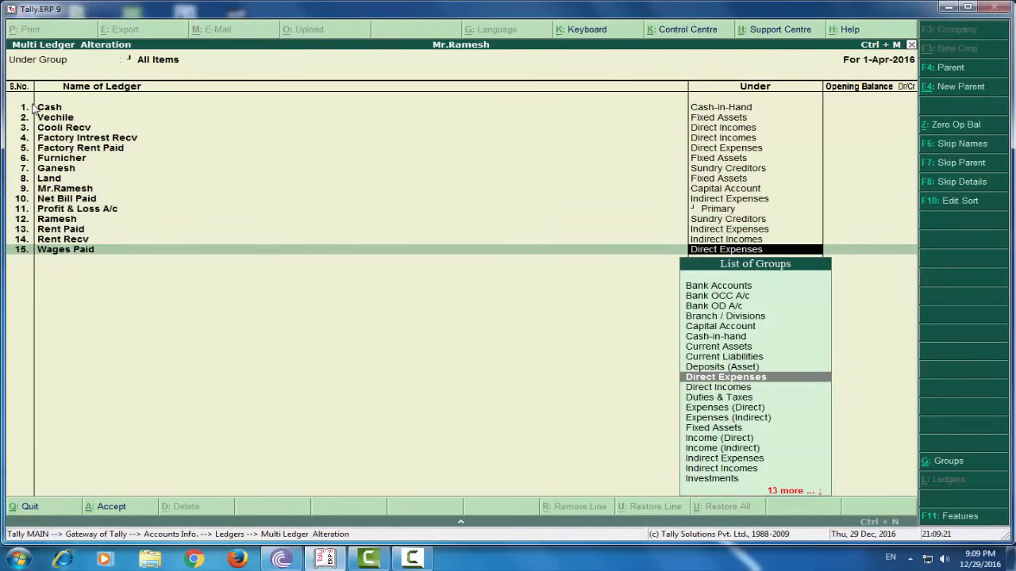
pyautogui.press('Return')
pyautogui.press('Return')
pyautogui.write('Co')
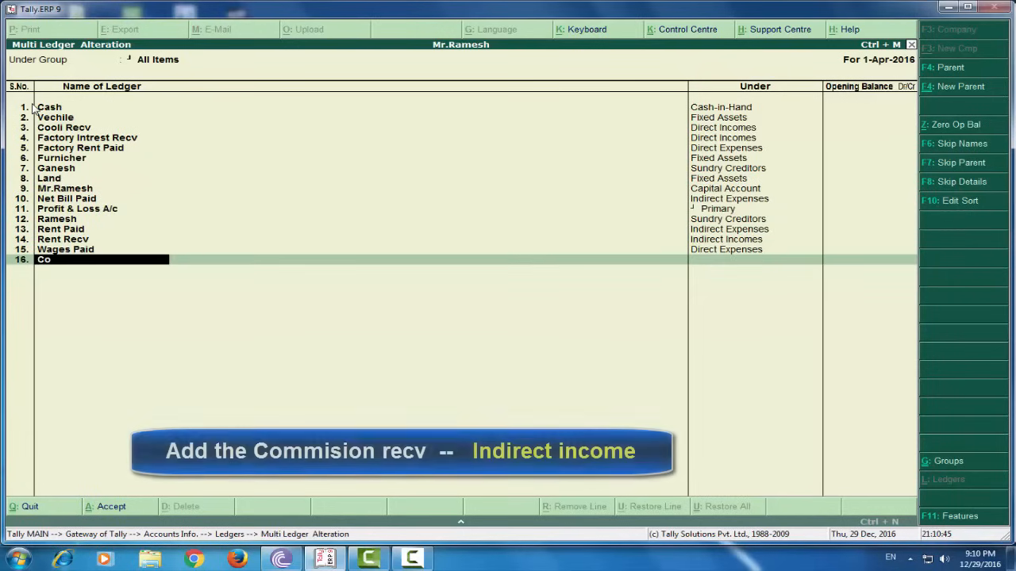
pyautogui.write('mmision Recv')
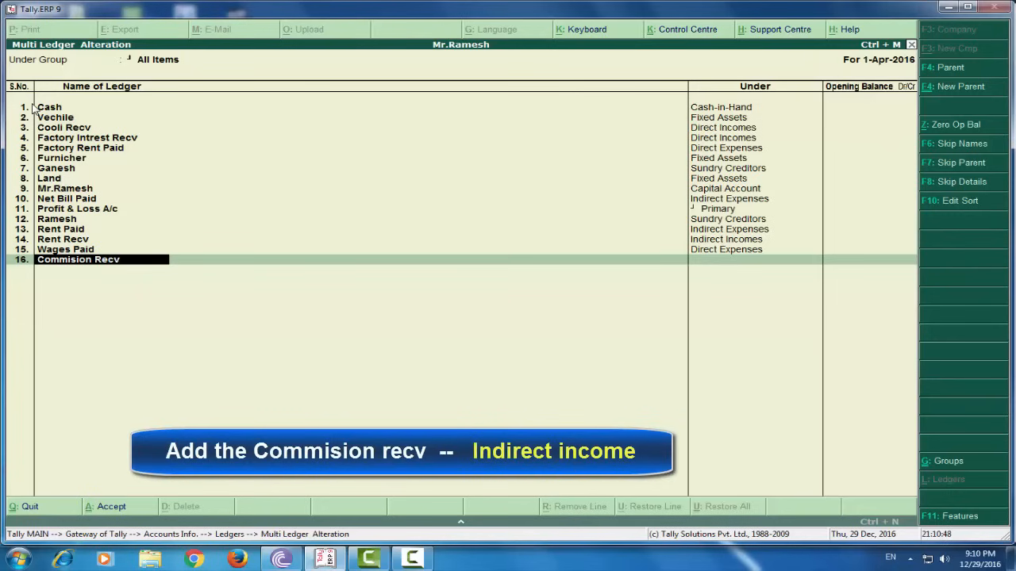
pyautogui.press('Return')
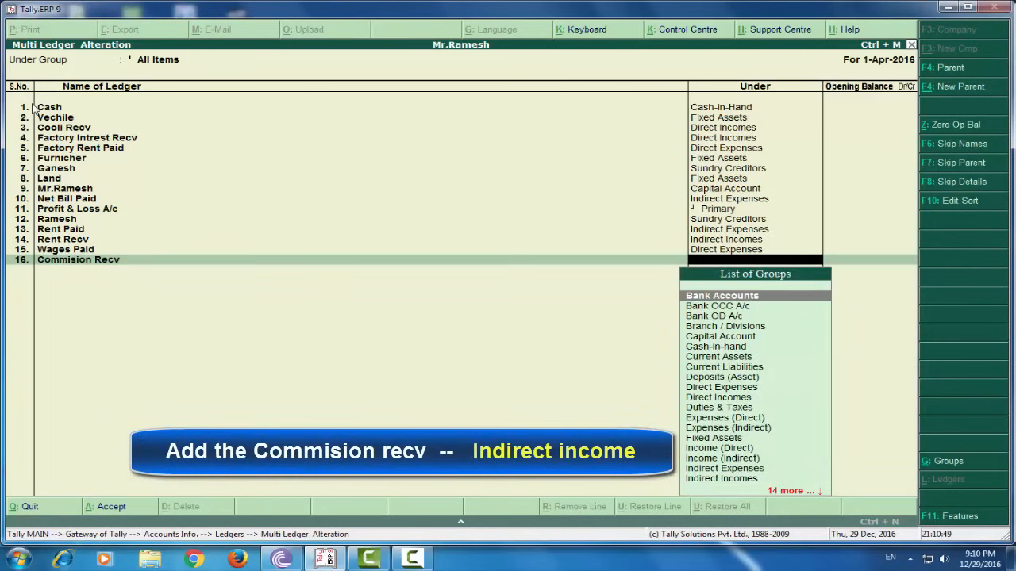
pyautogui.write('In')
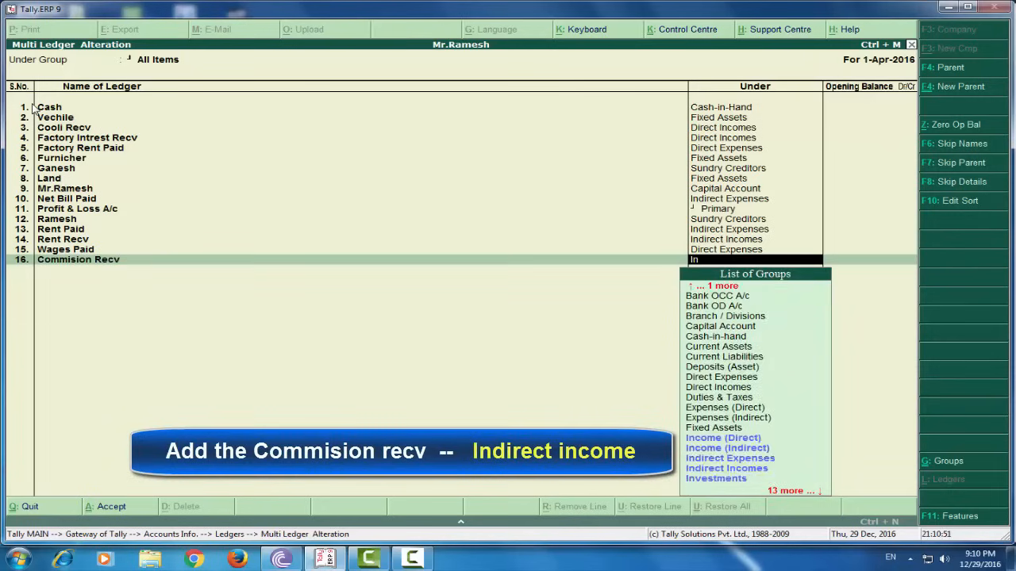
pyautogui.press('Down')
pyautogui.press('Down')
pyautogui.press('Down')
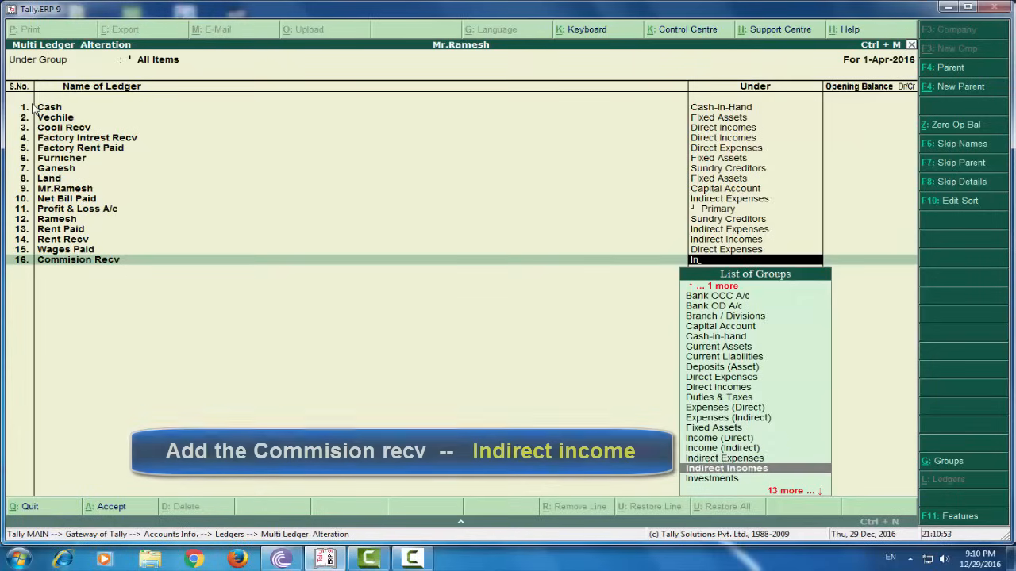
pyautogui.press('Return')
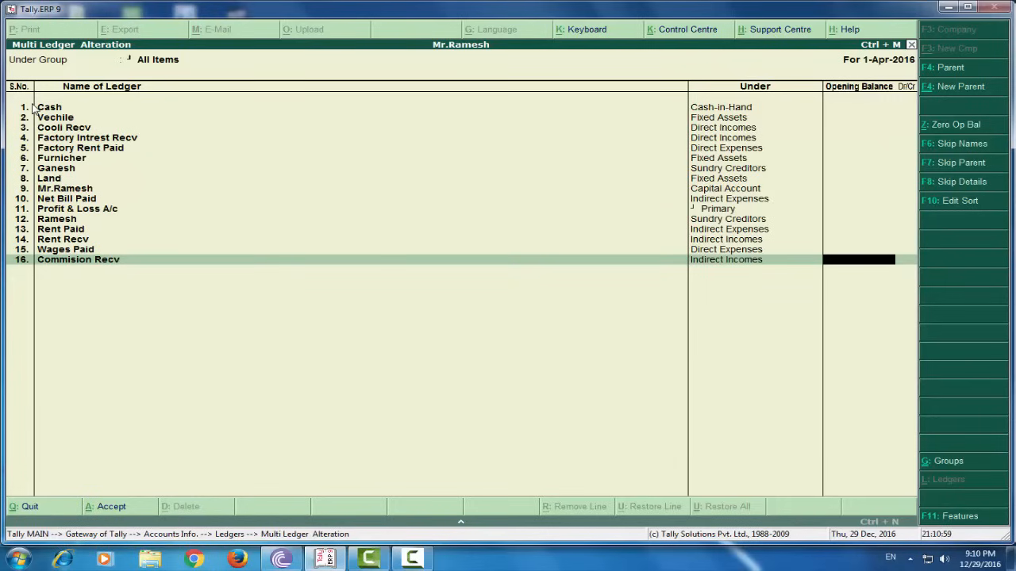
pyautogui.press('Return')
# Accept the multiple ledger alterations and return to the Gateway of Tally.
pyautogui.press('Return')
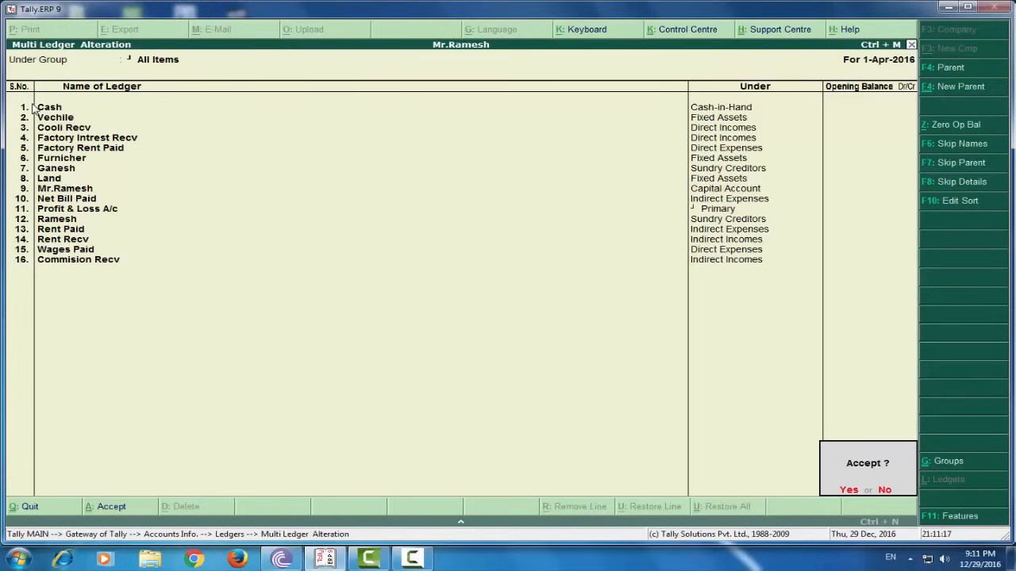
pyautogui.press('Return')
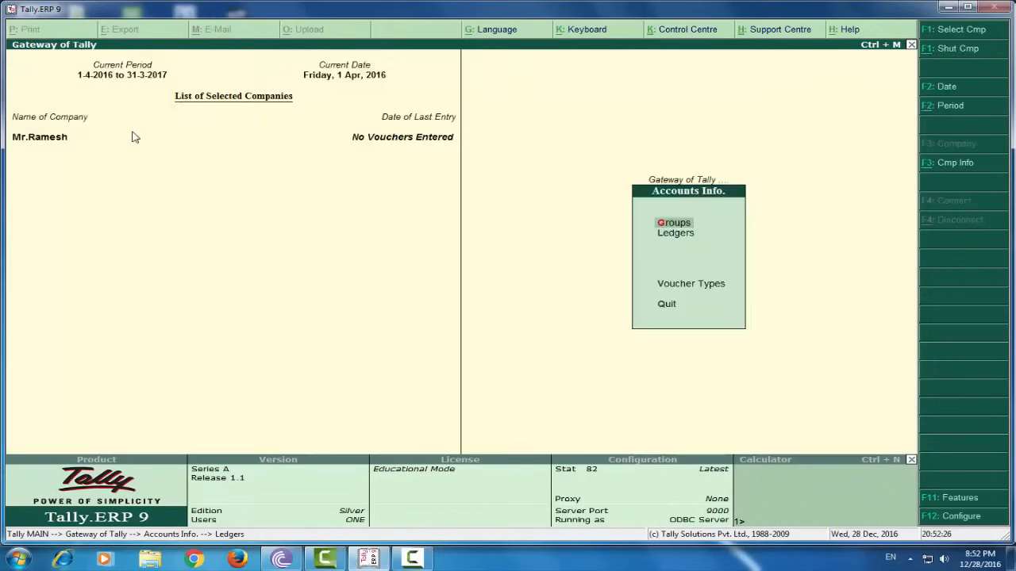
pyautogui.press('Escape')
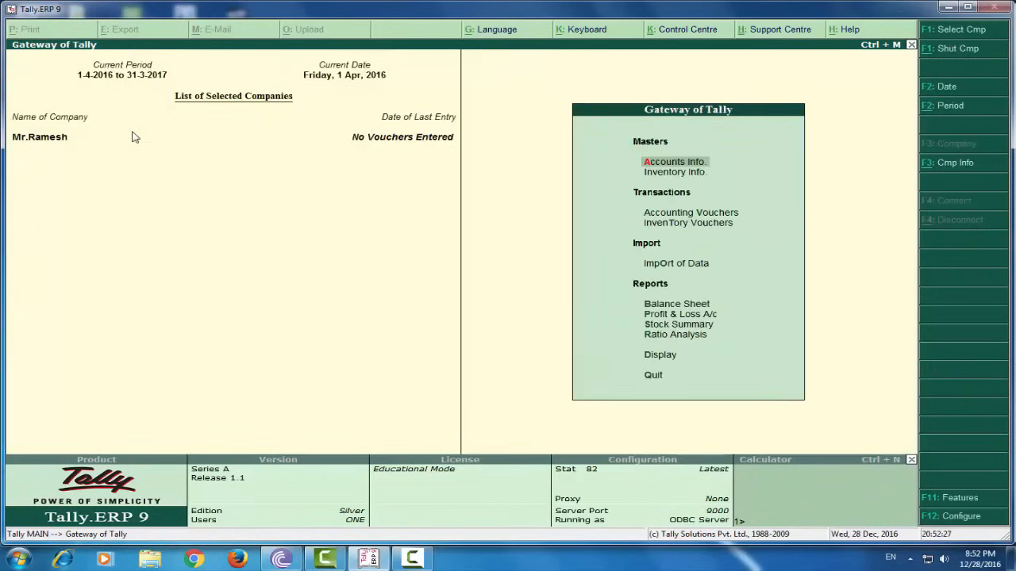